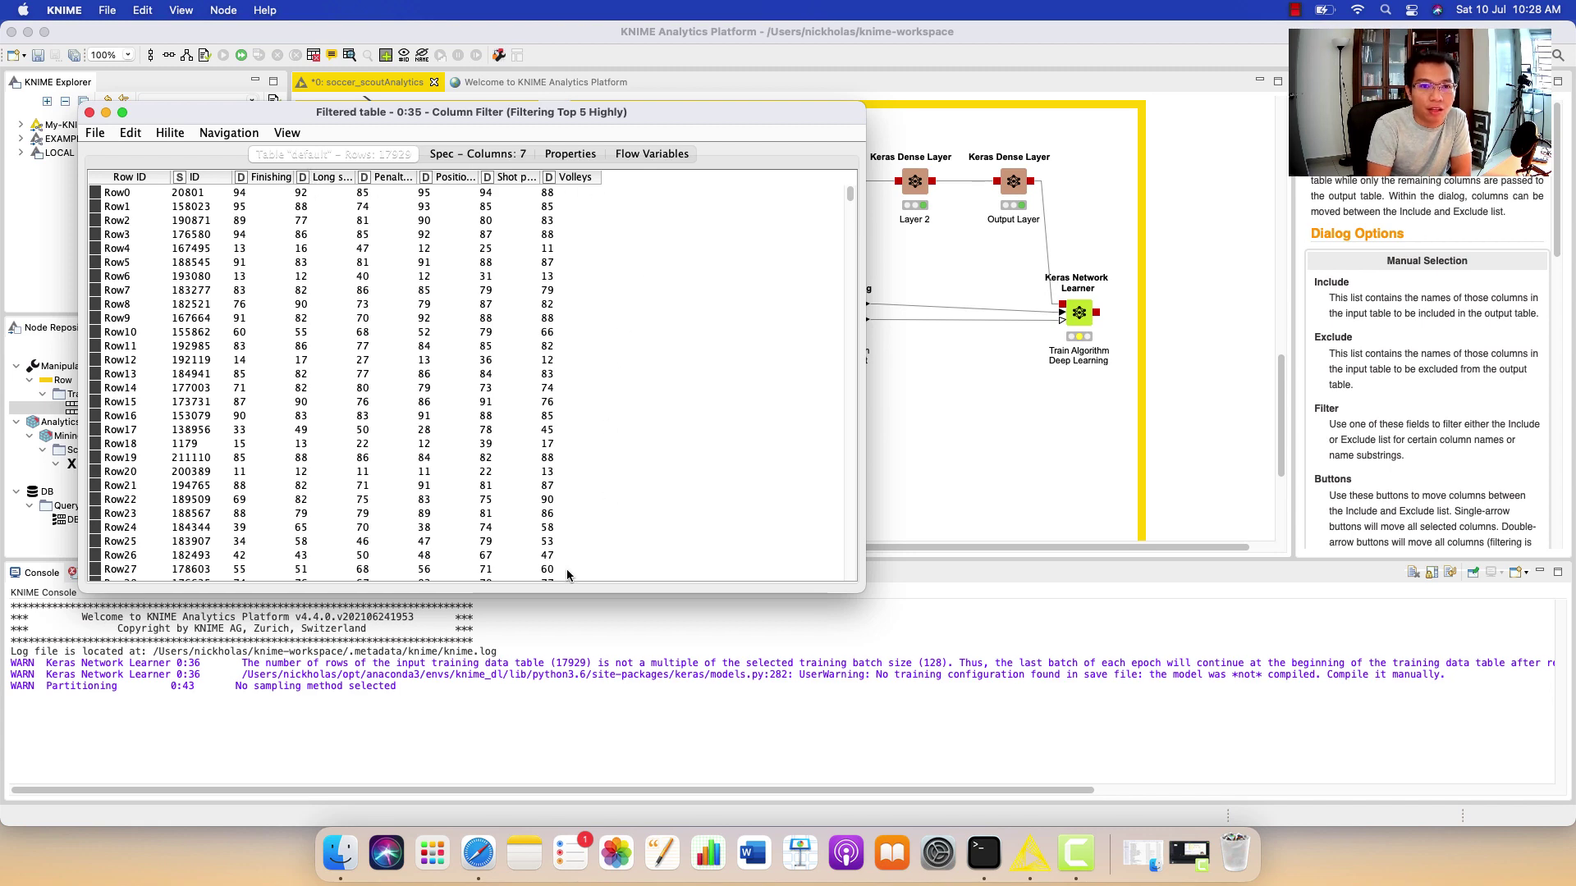
Close the filtered table and review the Keras Input Layer's shape, data type and data format settings.
click(89, 112)
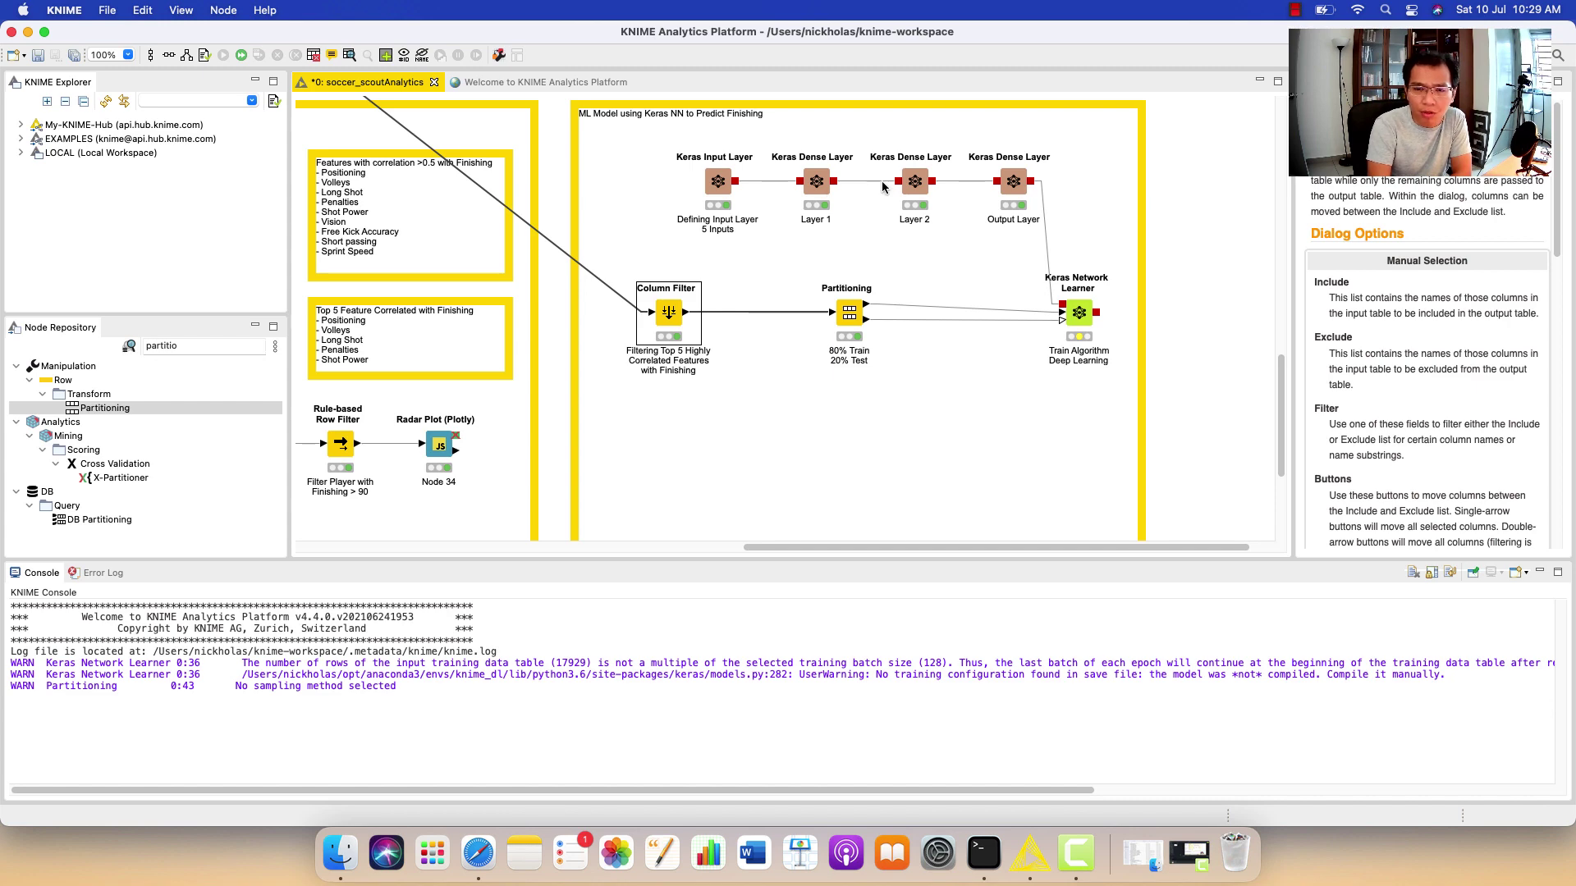
click(726, 185)
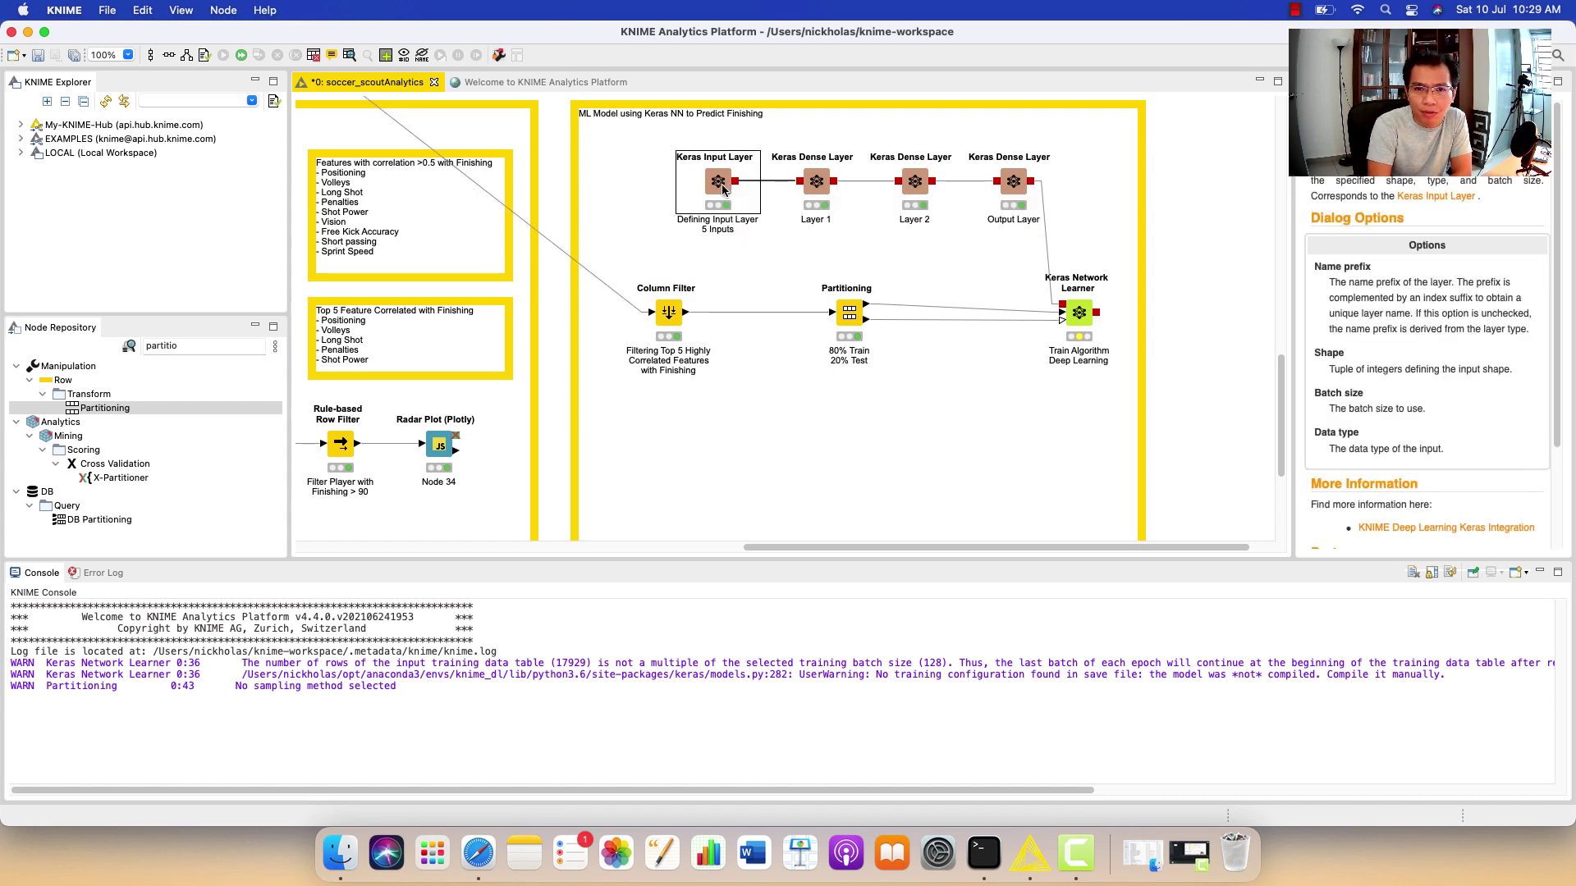
double_click(722, 189)
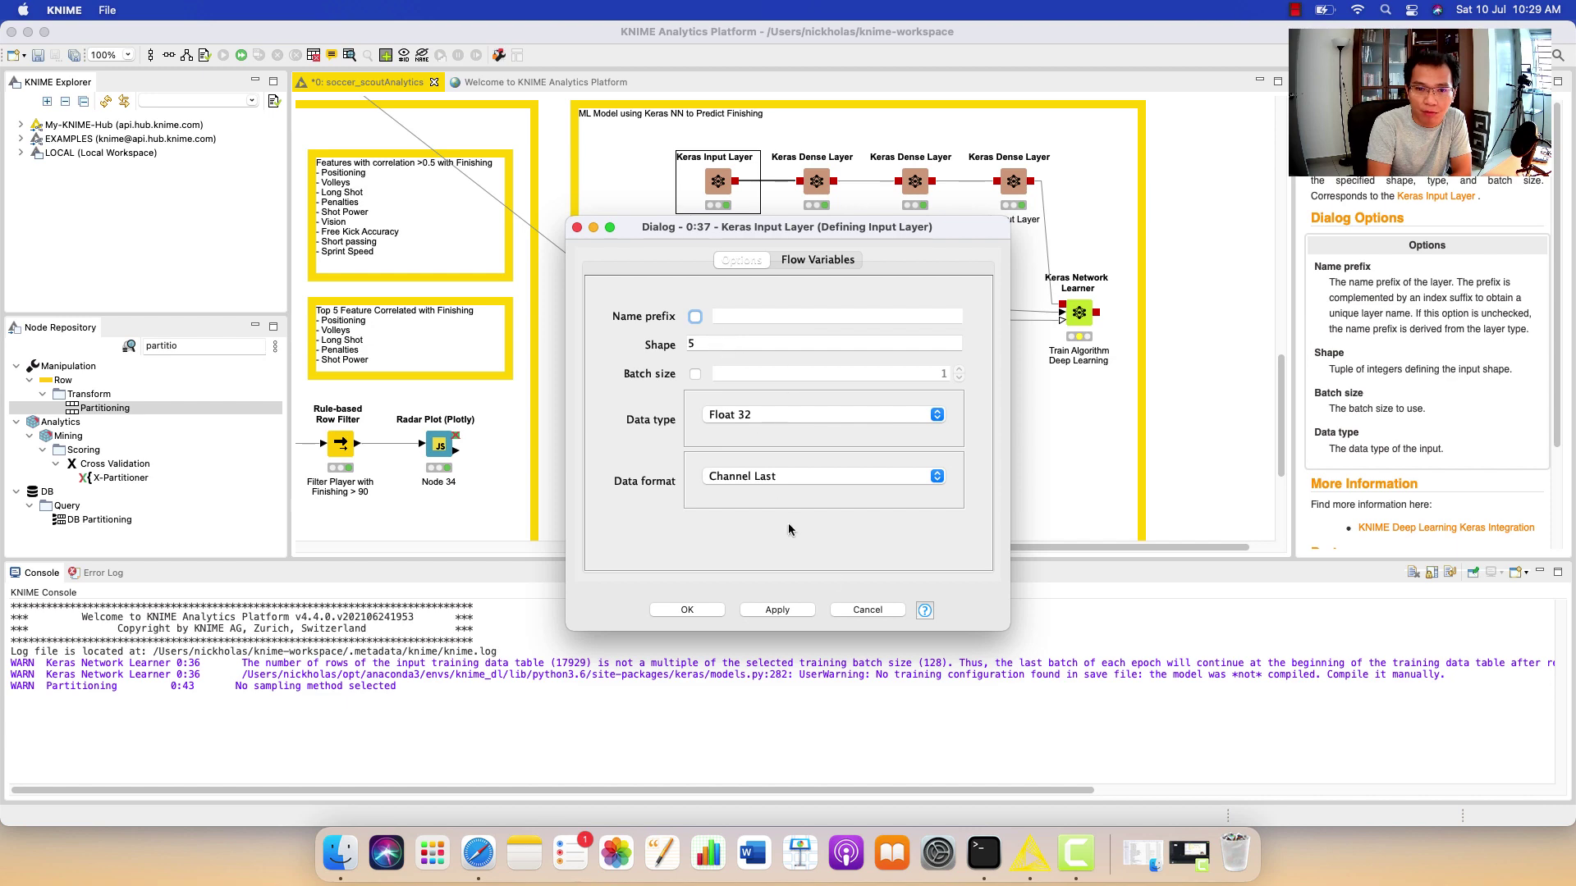
click(862, 610)
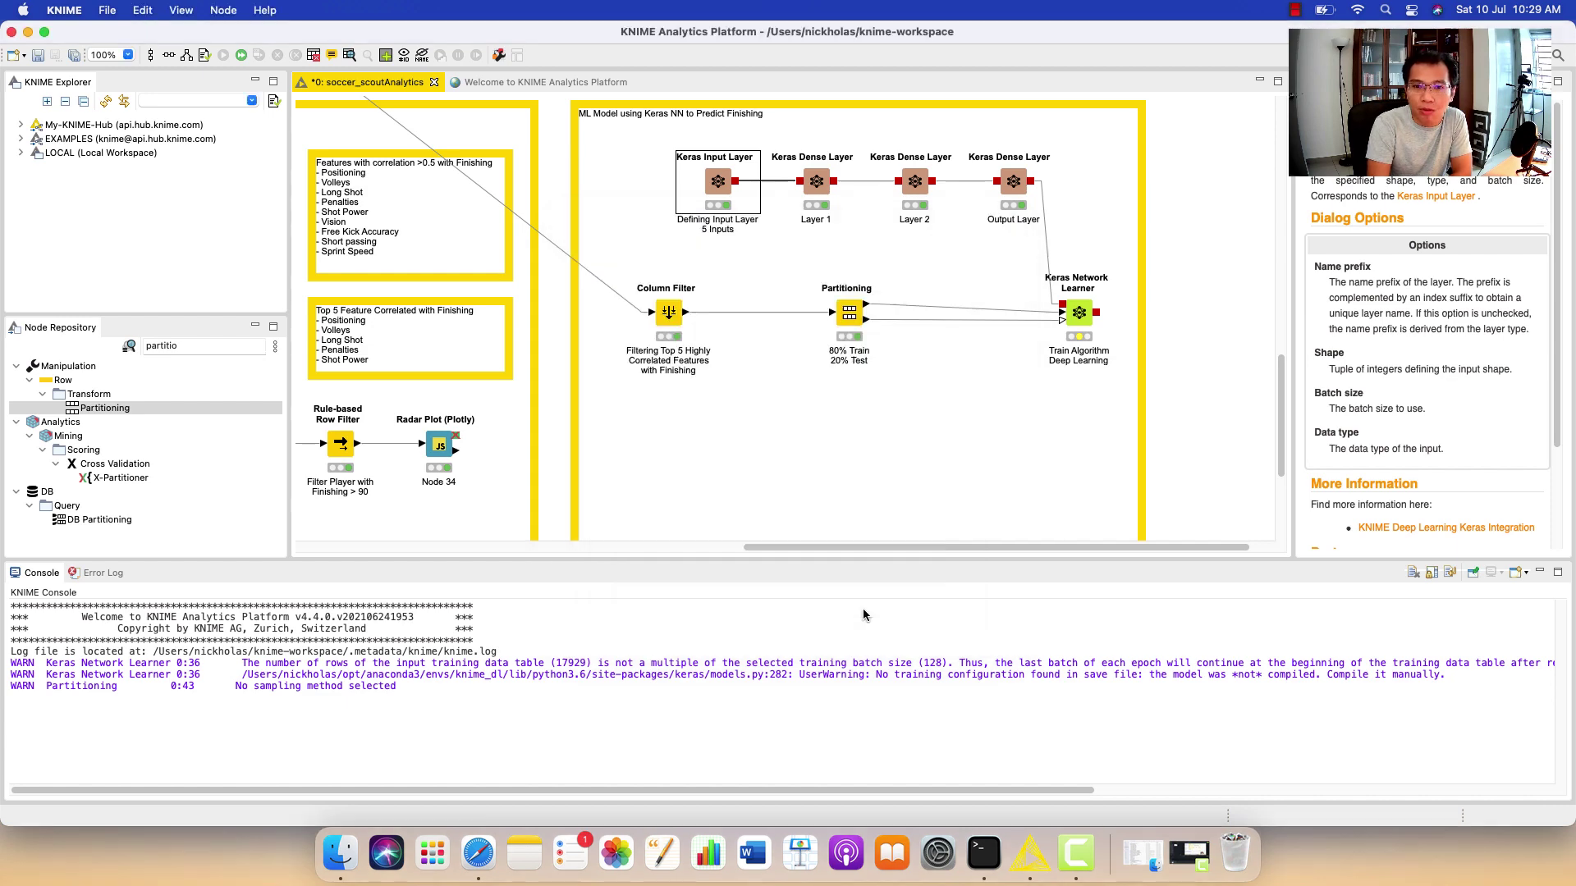
Review the units and activation function of the Keras Dense Layer nodes Layer 1, Layer 2 and Output Layer.
double_click(817, 189)
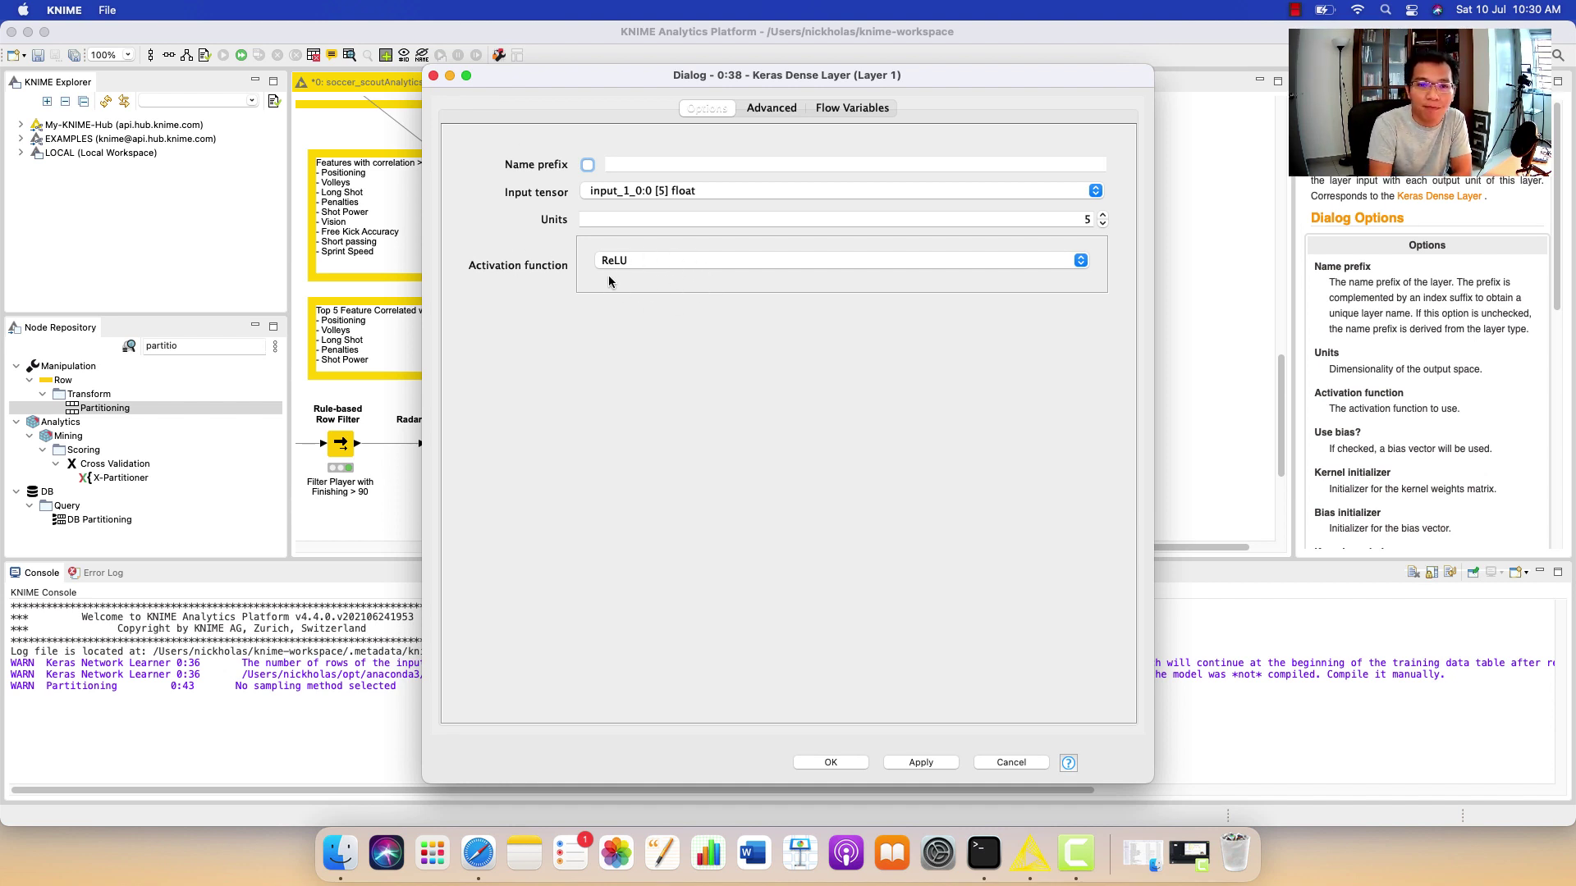
click(433, 76)
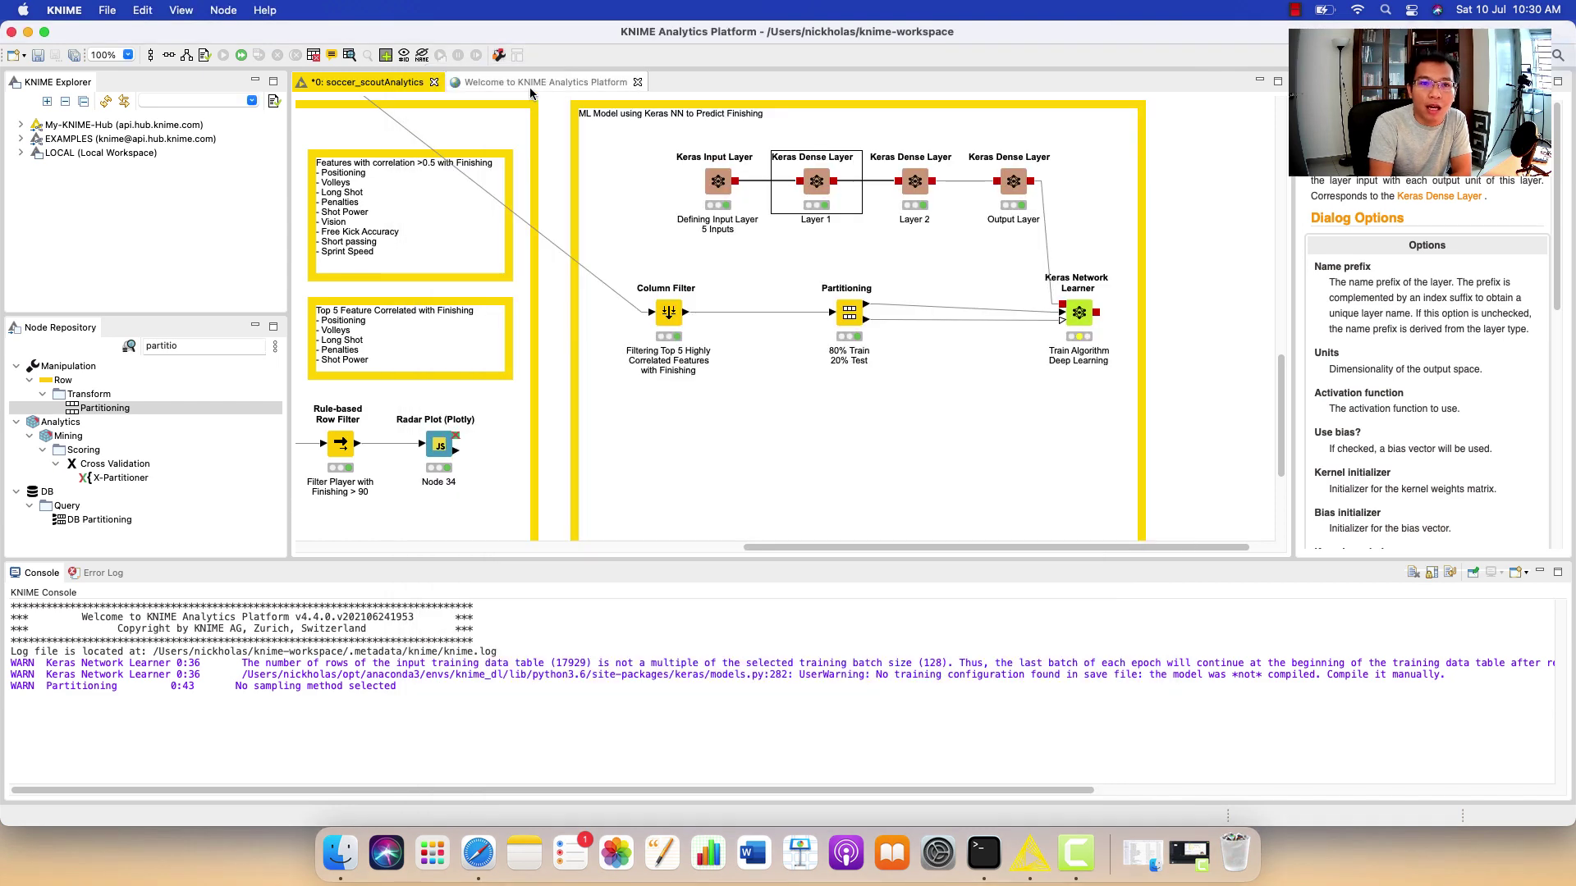
click(924, 191)
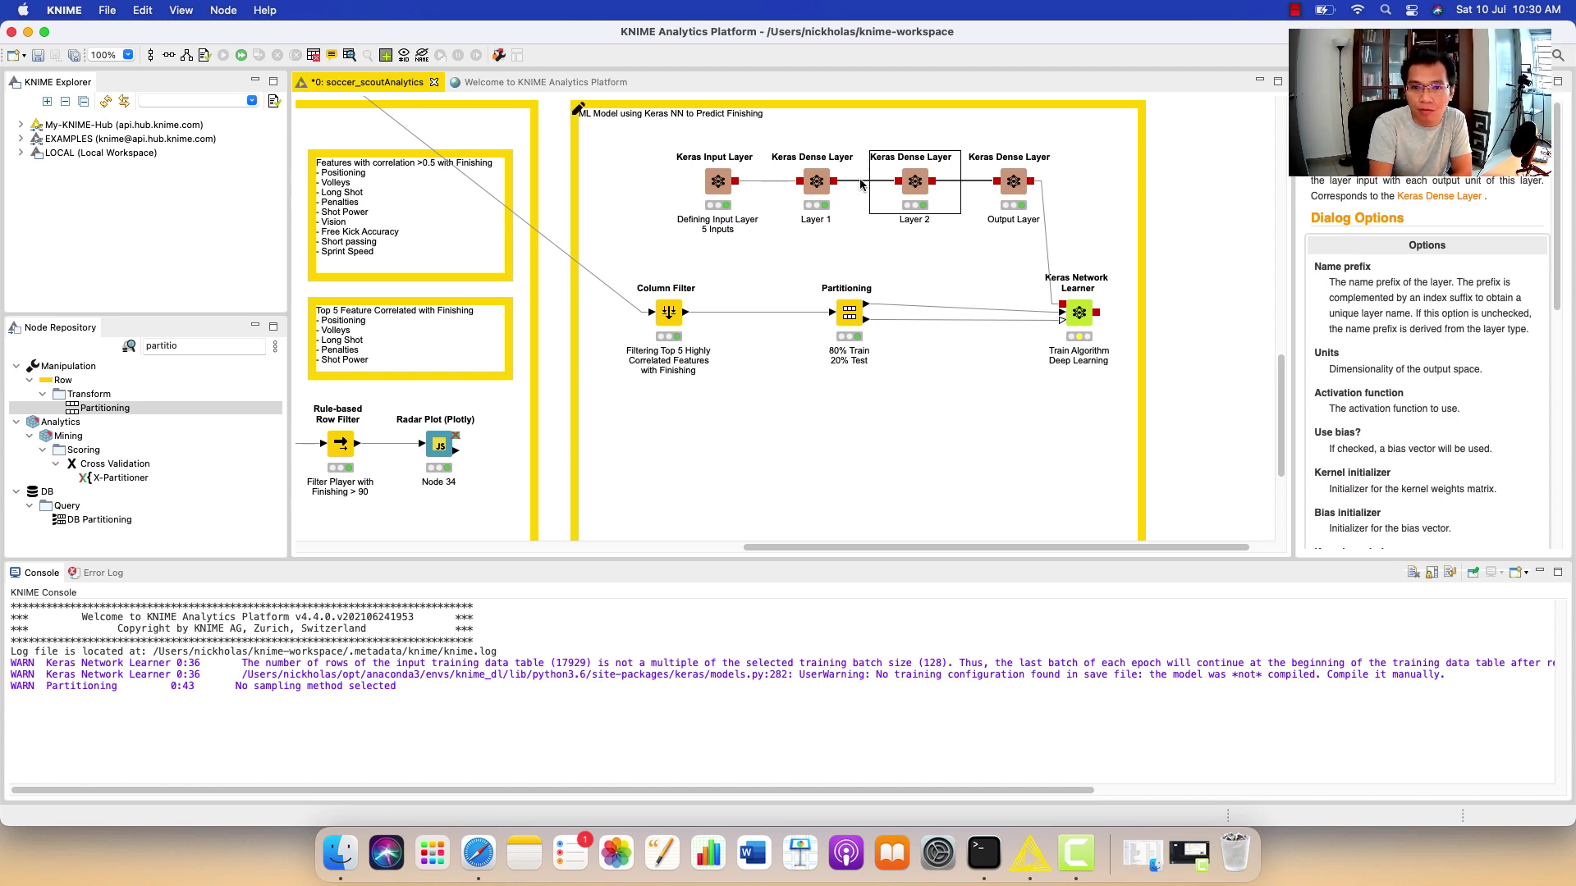
double_click(915, 182)
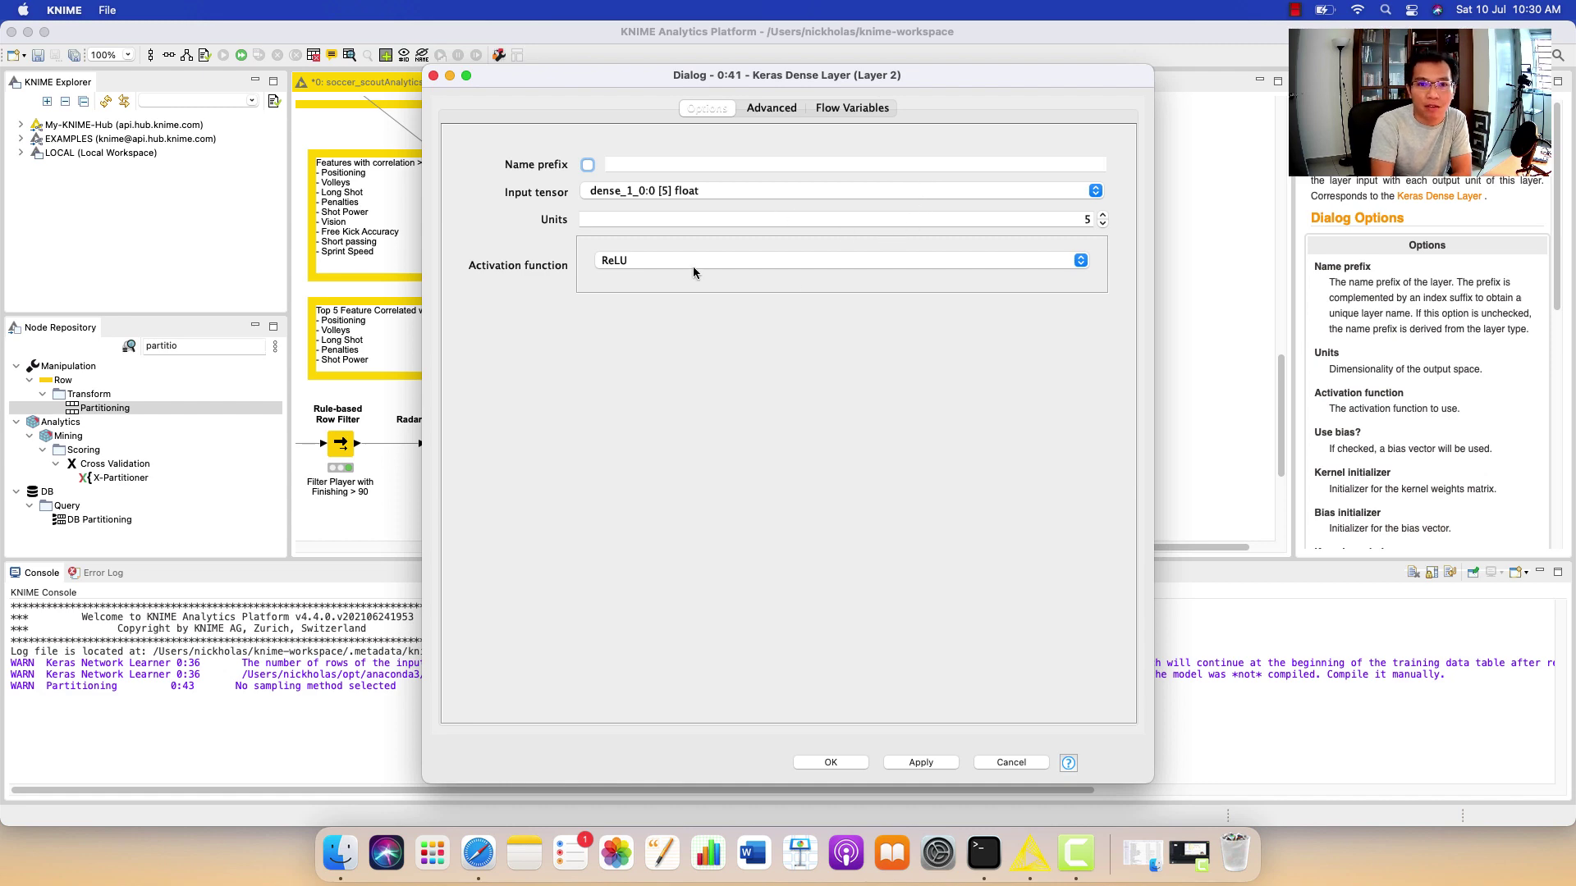
click(433, 76)
double_click(1013, 185)
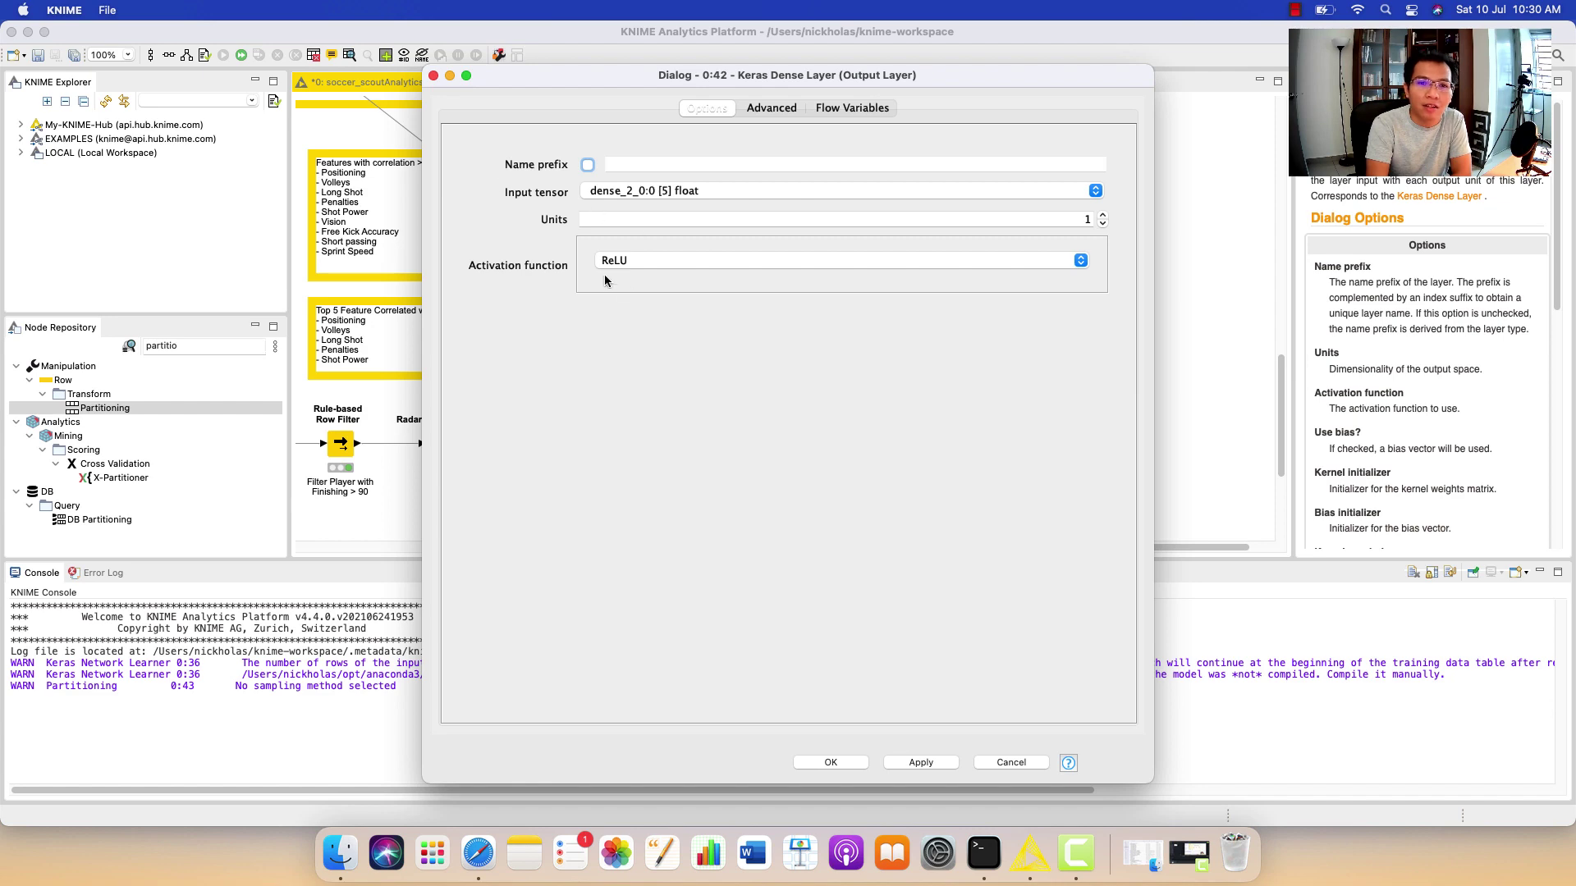
click(433, 76)
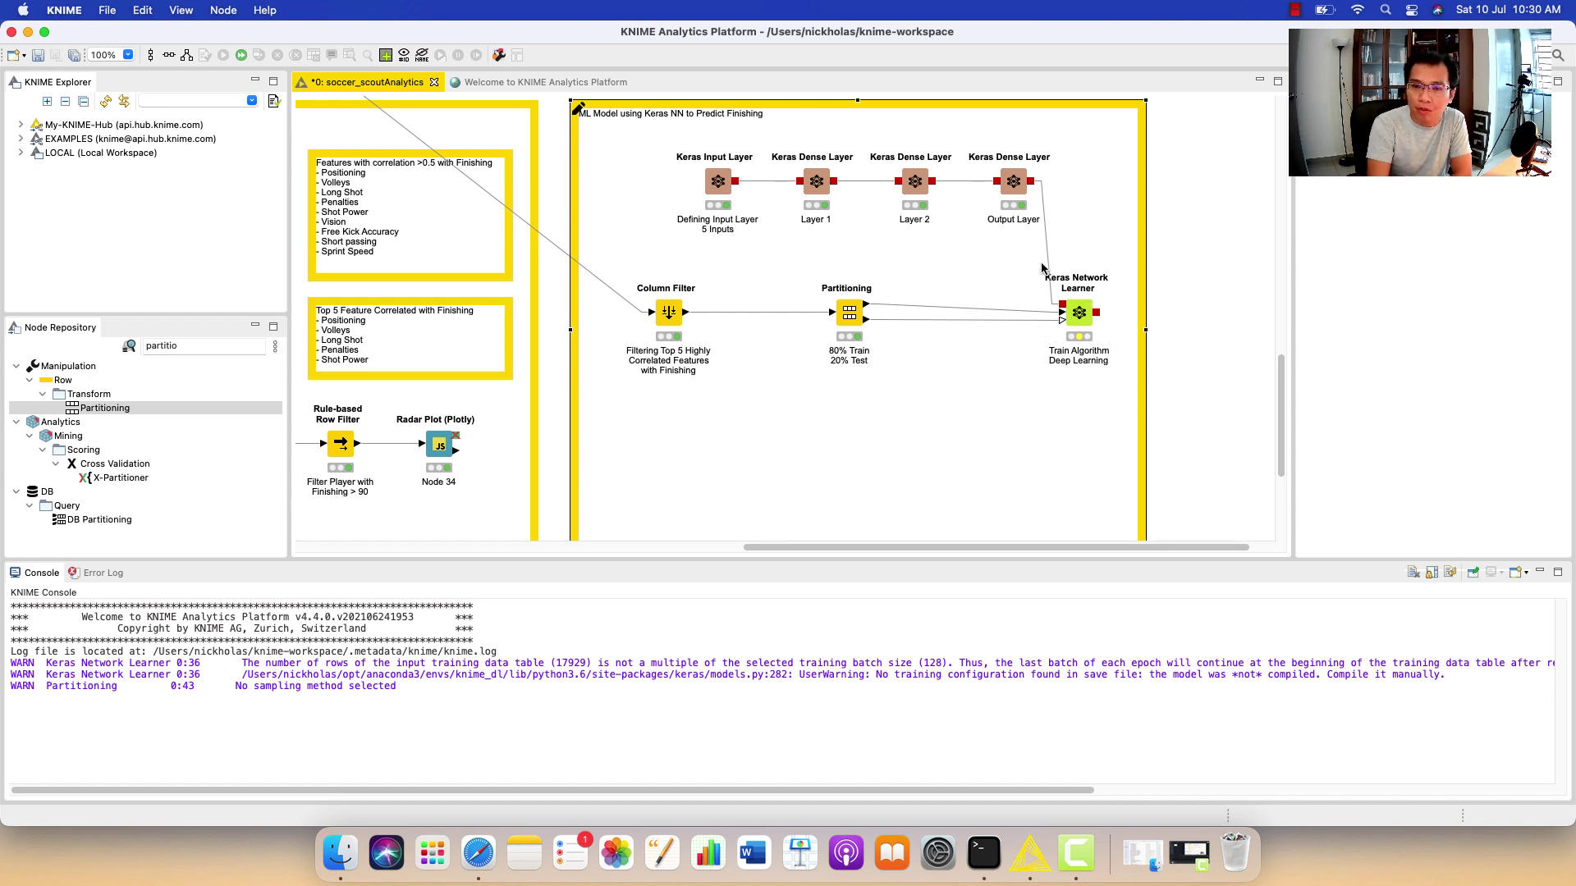
Open the Keras Network Learner's configuration and review its input columns, target column and training options.
click(1075, 319)
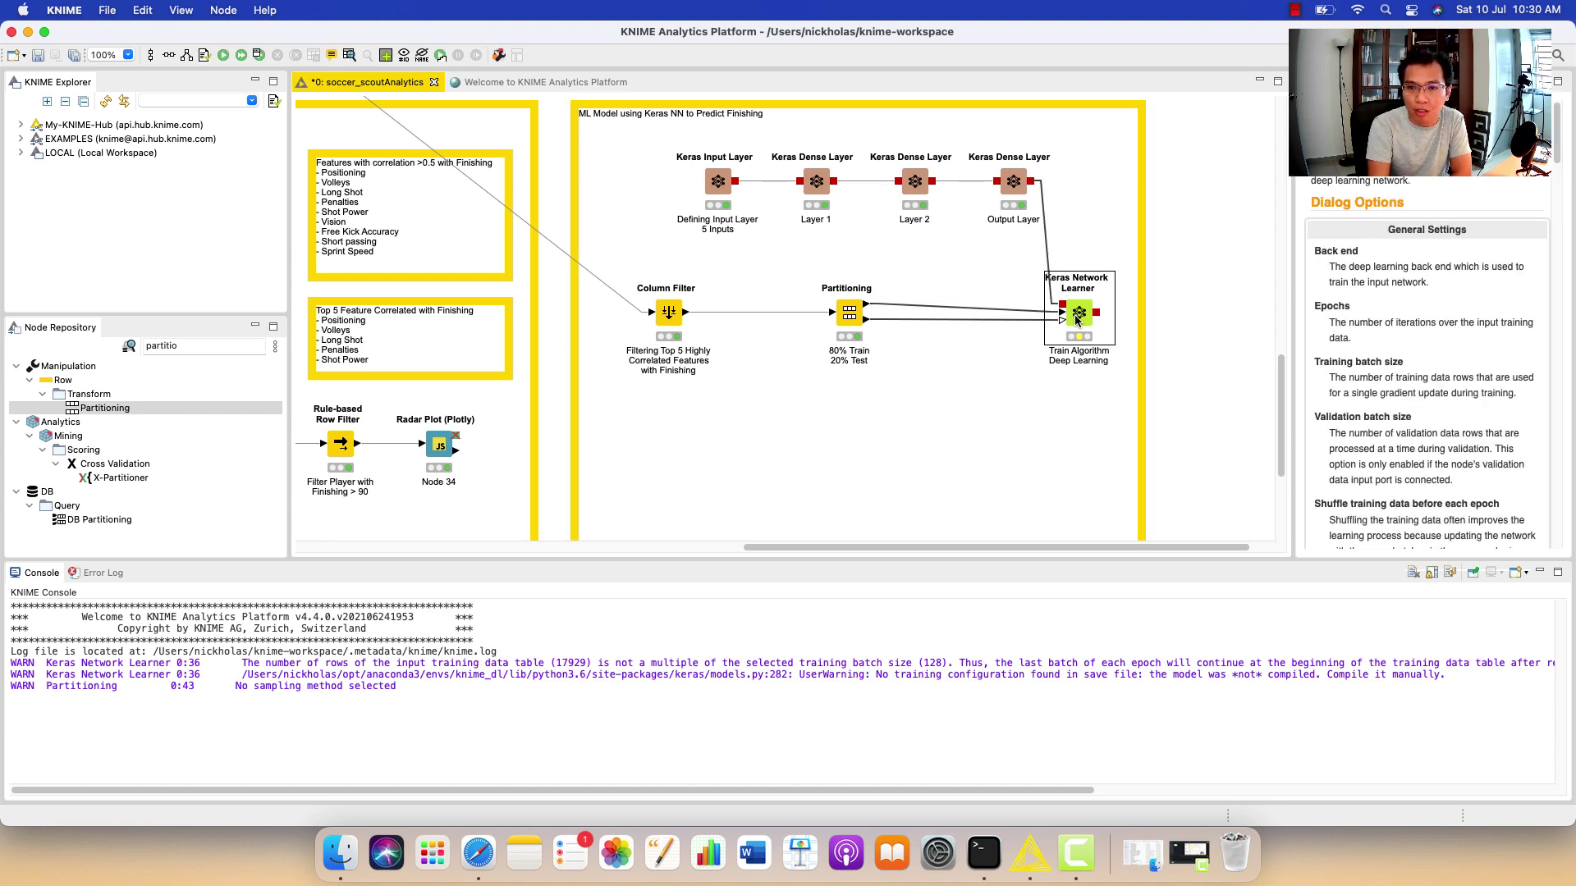
double_click(1076, 320)
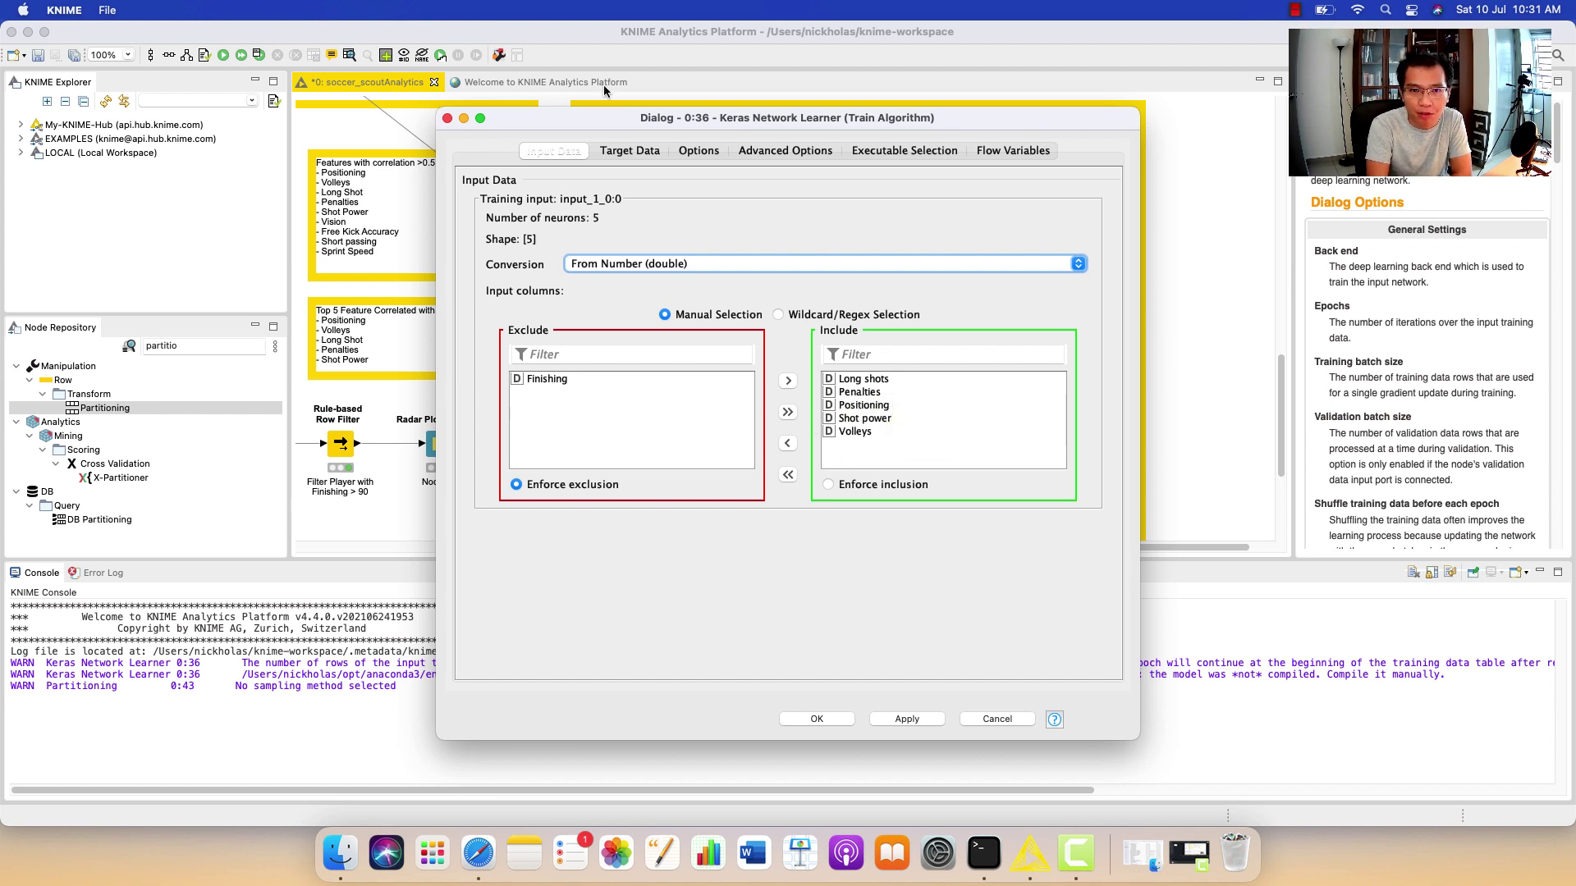
click(637, 151)
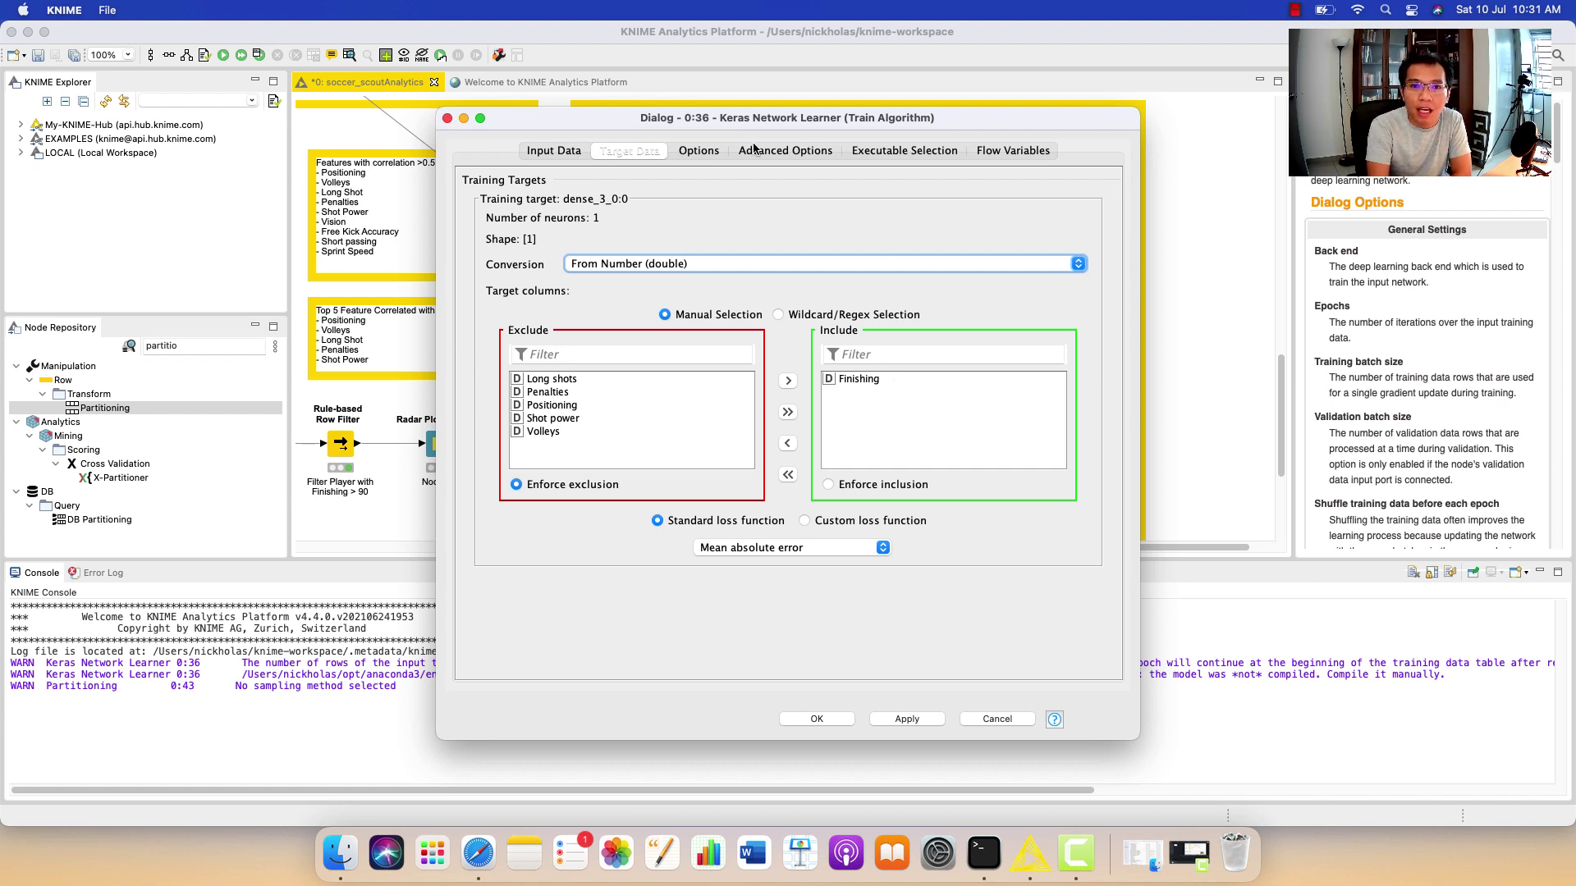
click(710, 152)
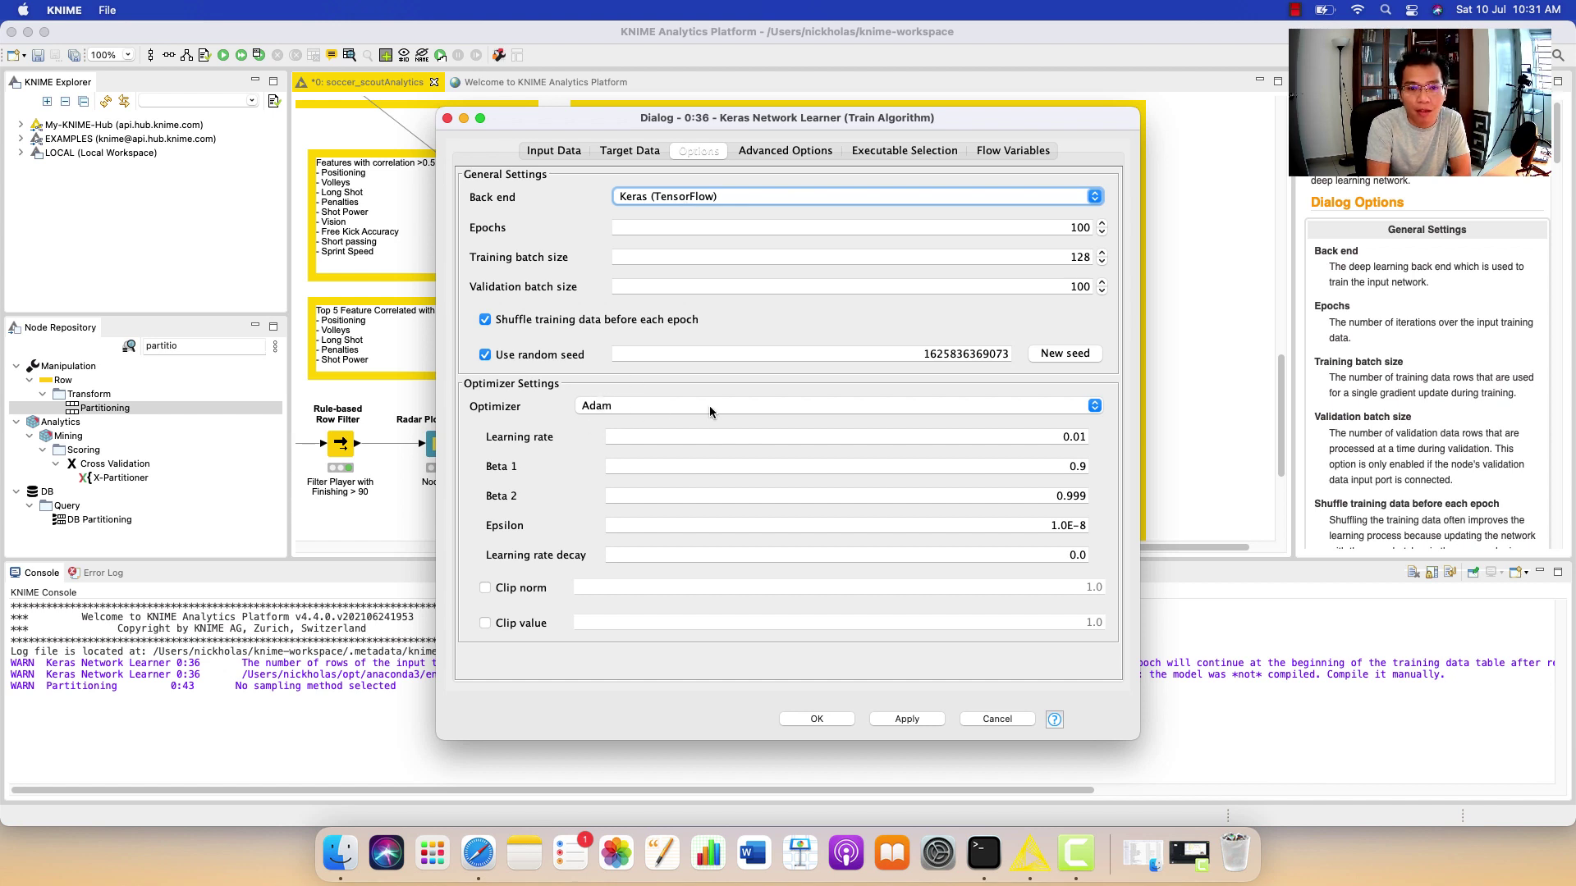
Select Adam as the learner's optimizer, keep 100 epochs, and apply the configuration.
click(852, 406)
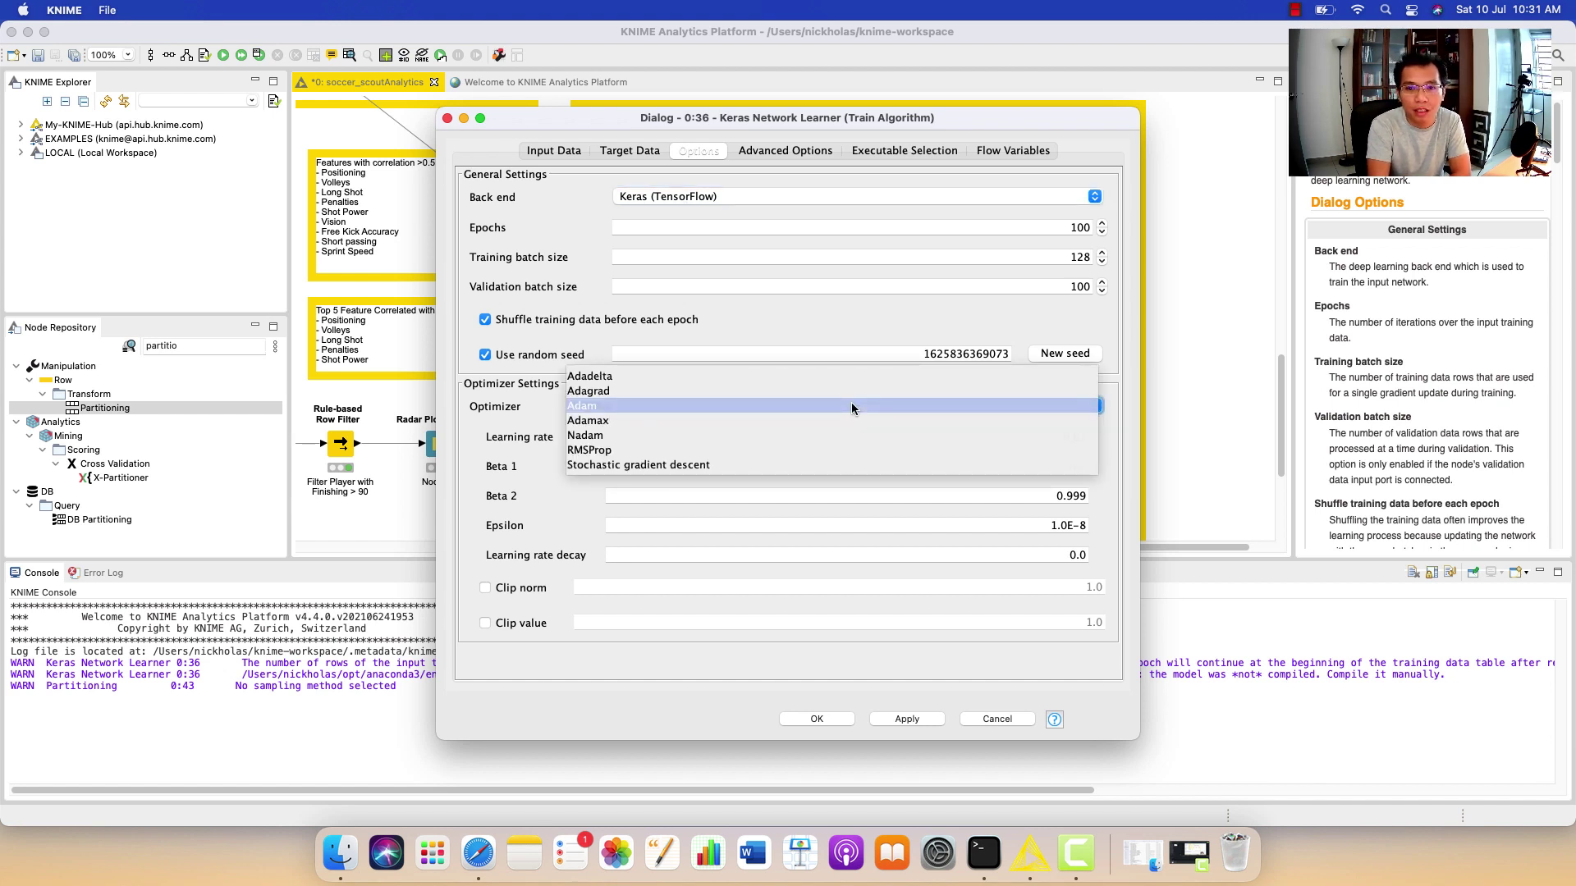
click(852, 407)
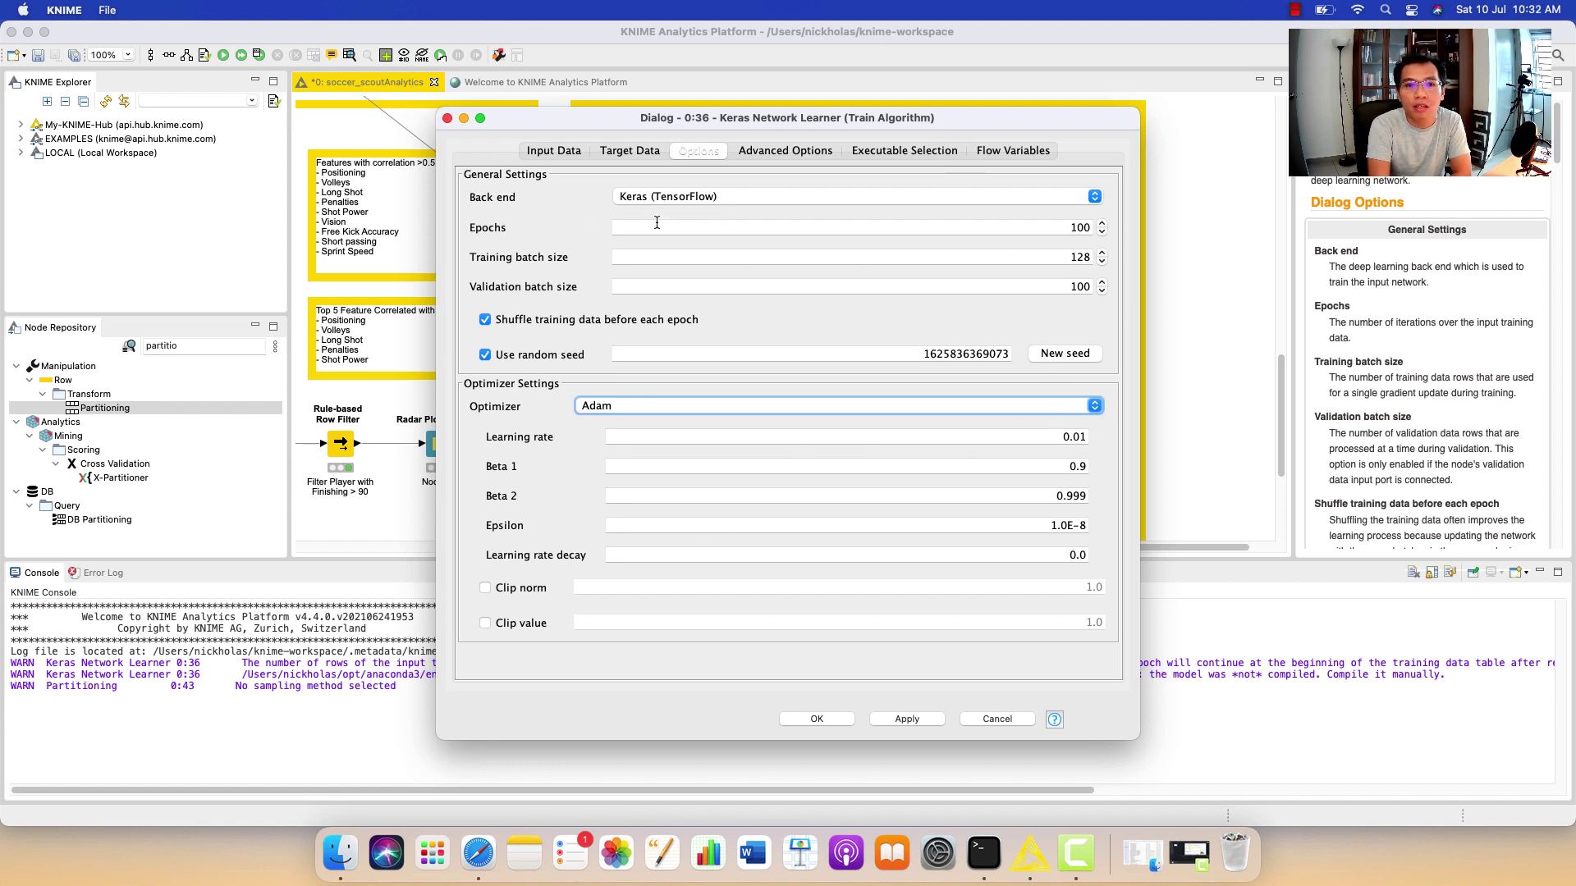
double_click(1088, 223)
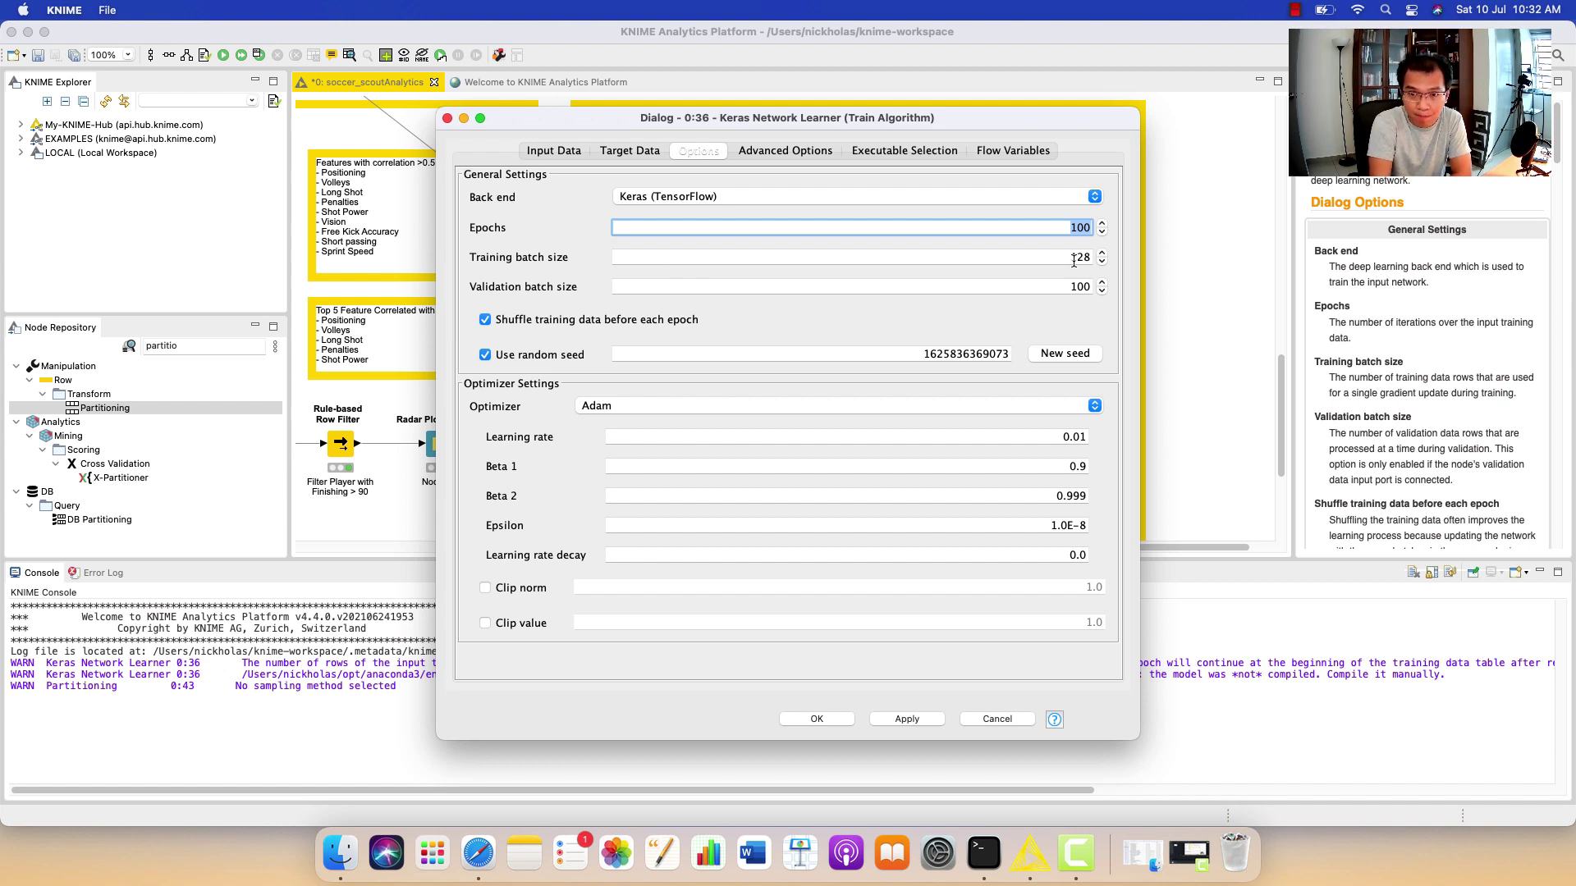
click(905, 721)
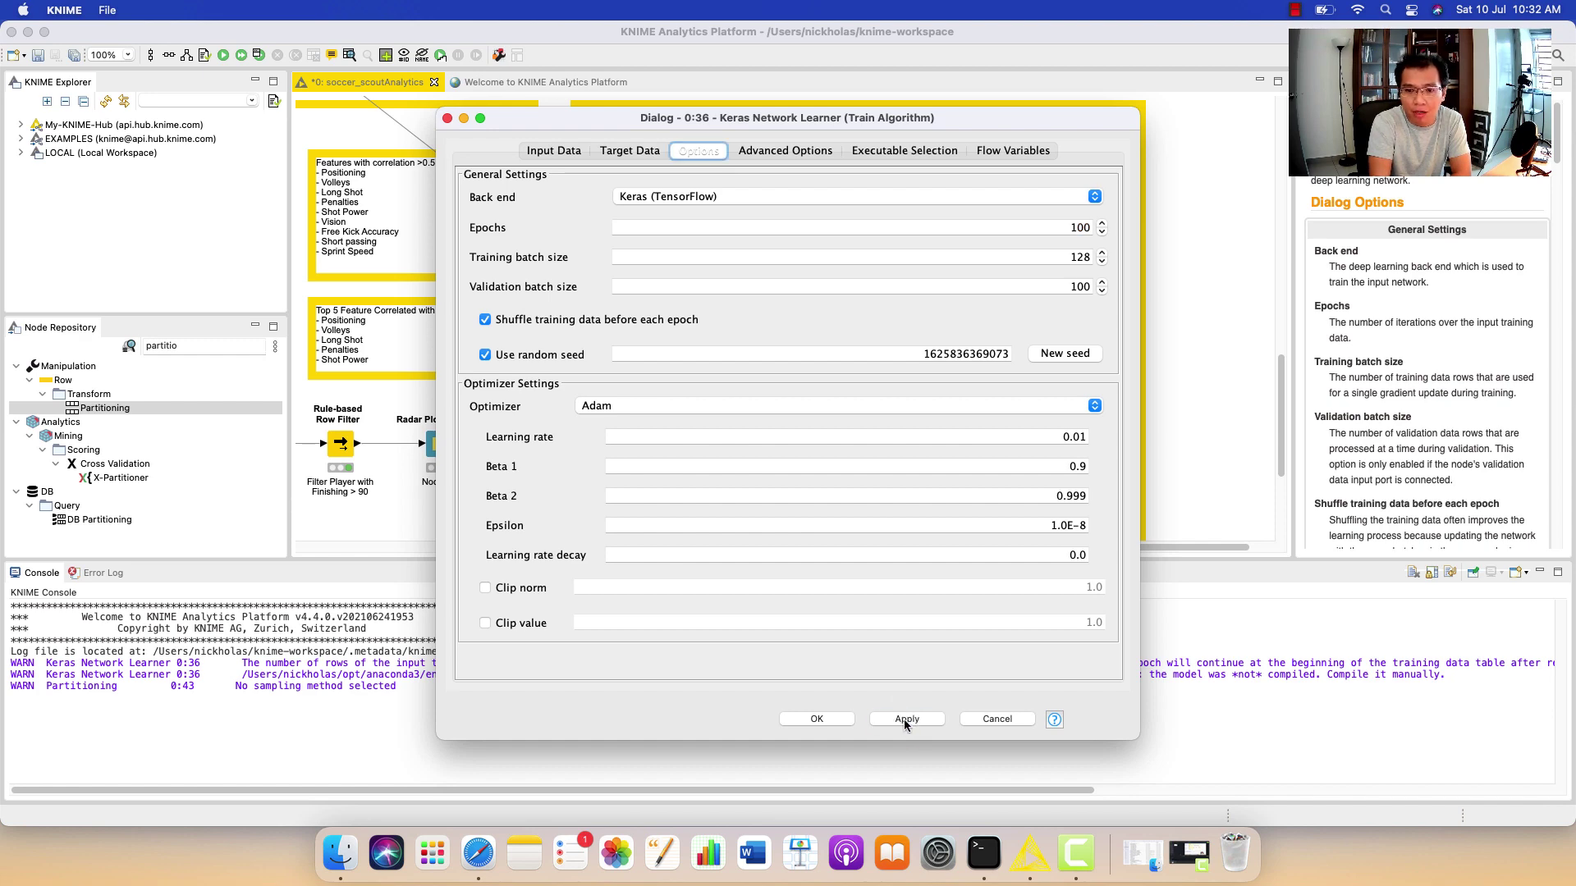
click(804, 718)
Reopen the Keras Network Learner's configuration and examine its advanced learning behavior, executable selection and general training options.
double_click(1076, 314)
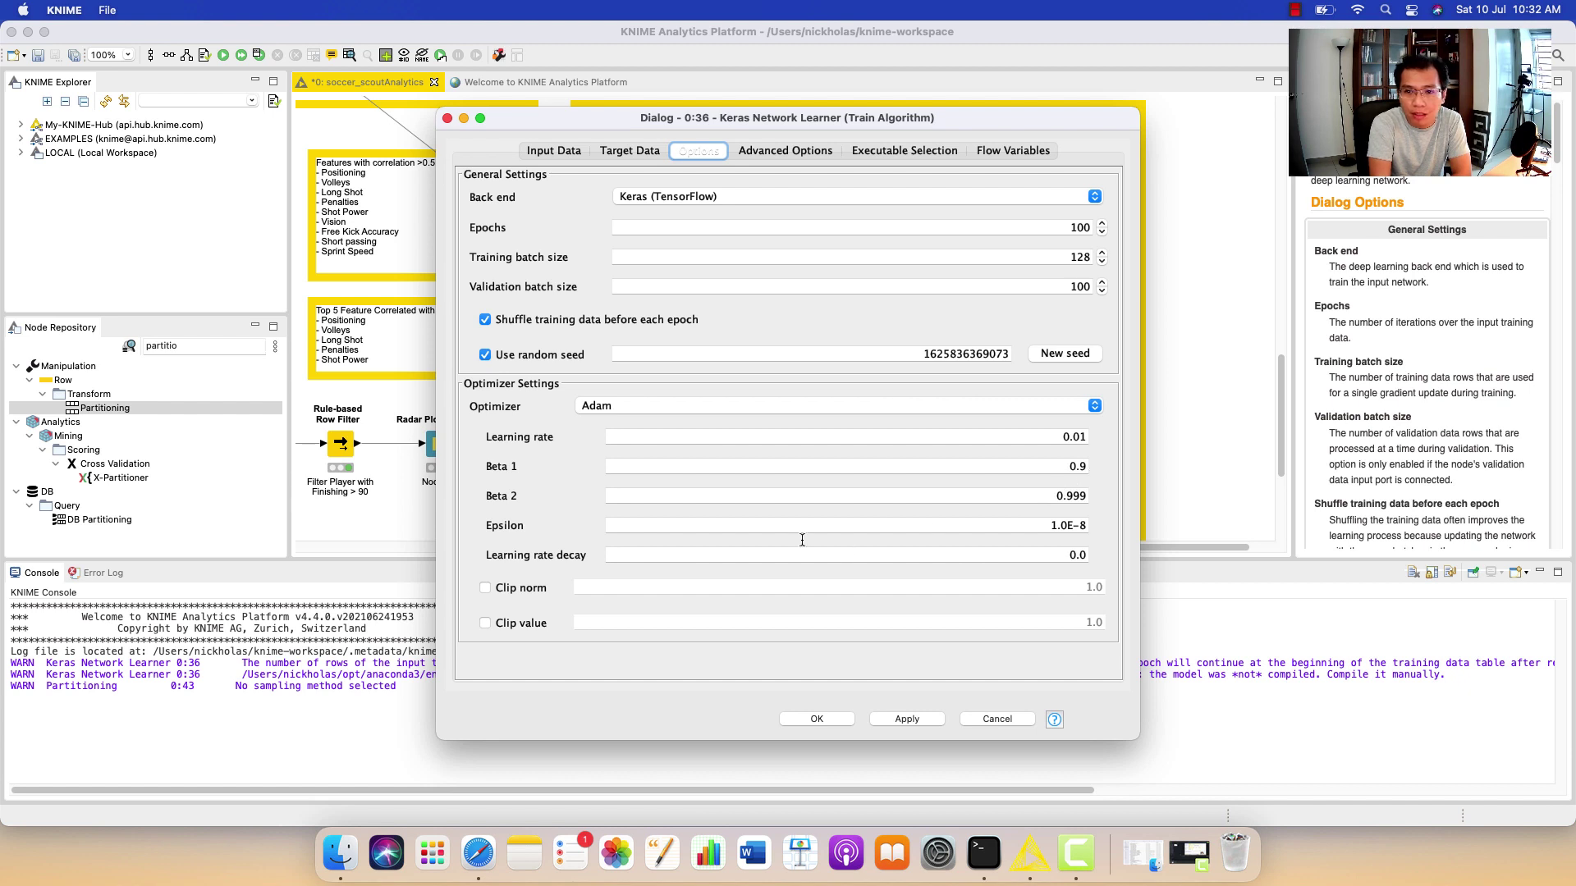
click(812, 153)
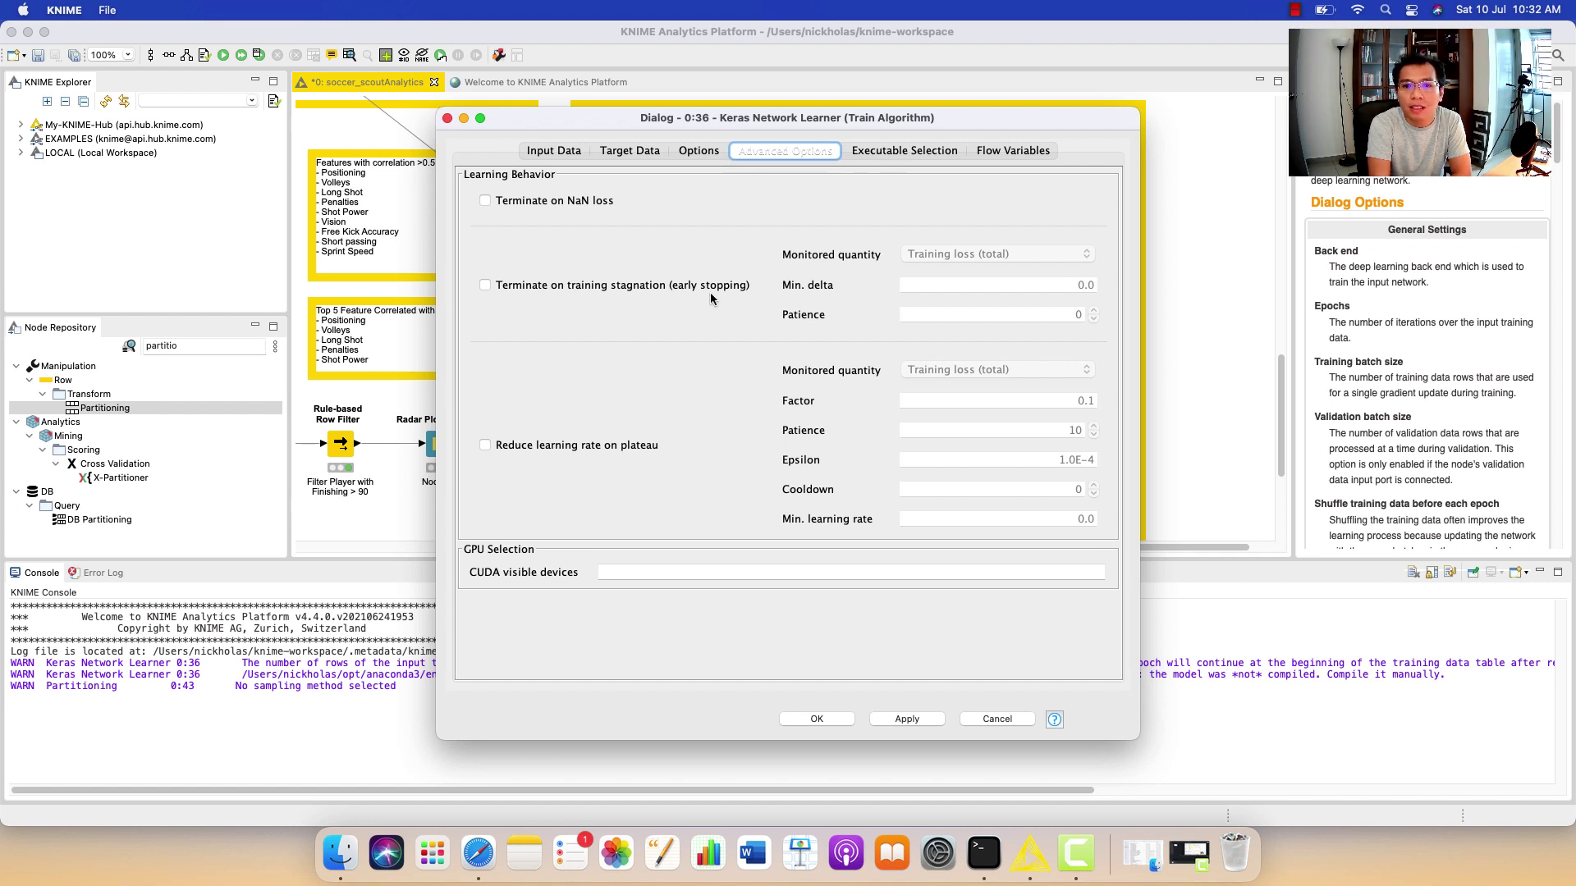
click(913, 148)
click(794, 151)
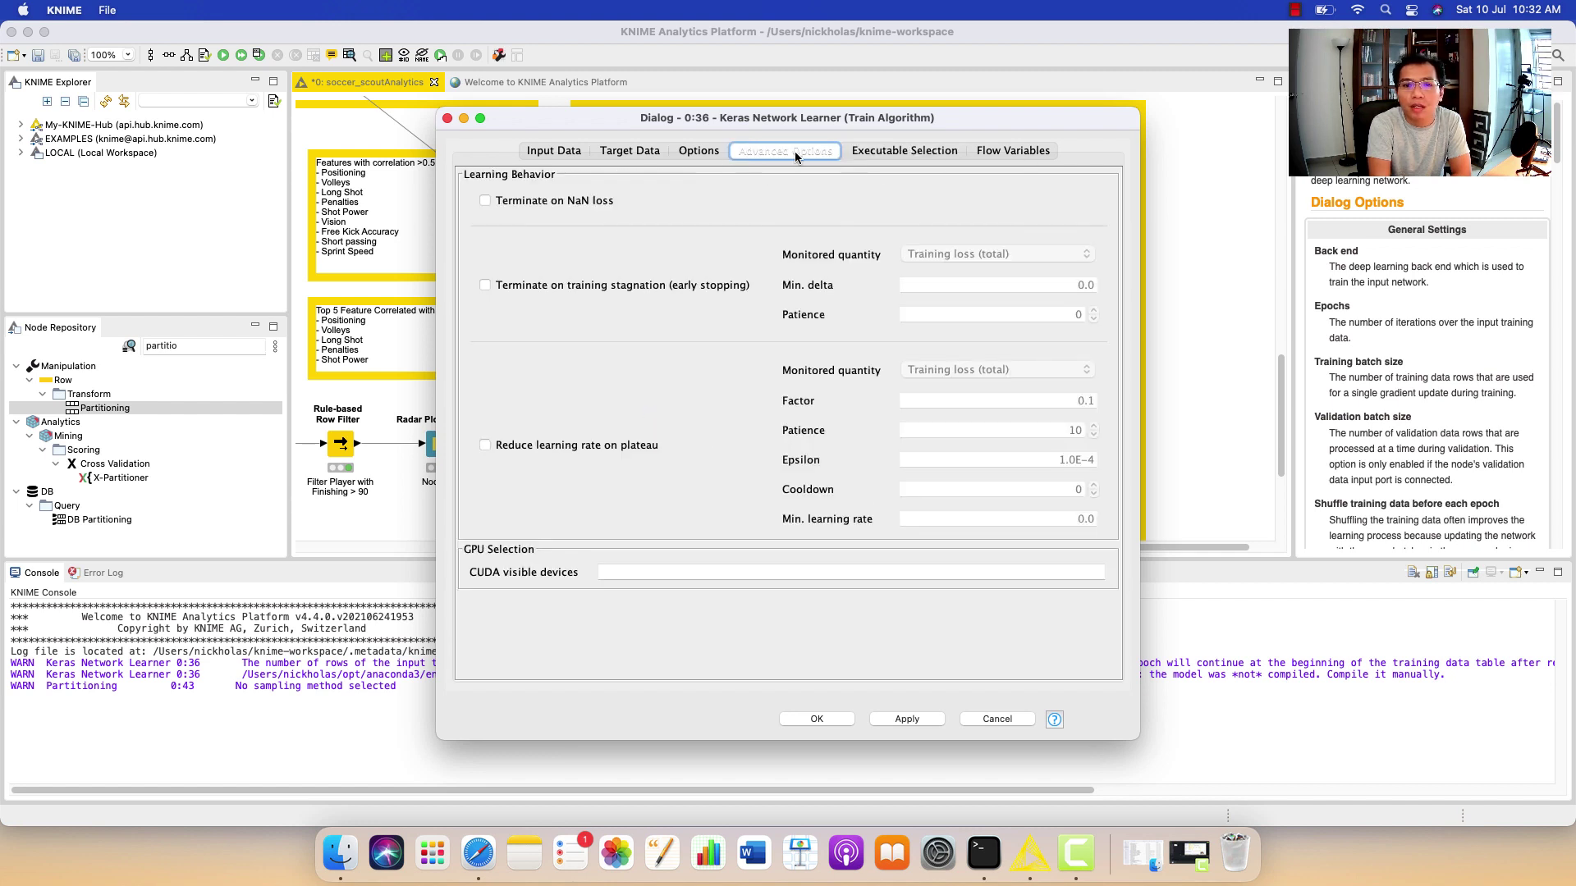
click(699, 151)
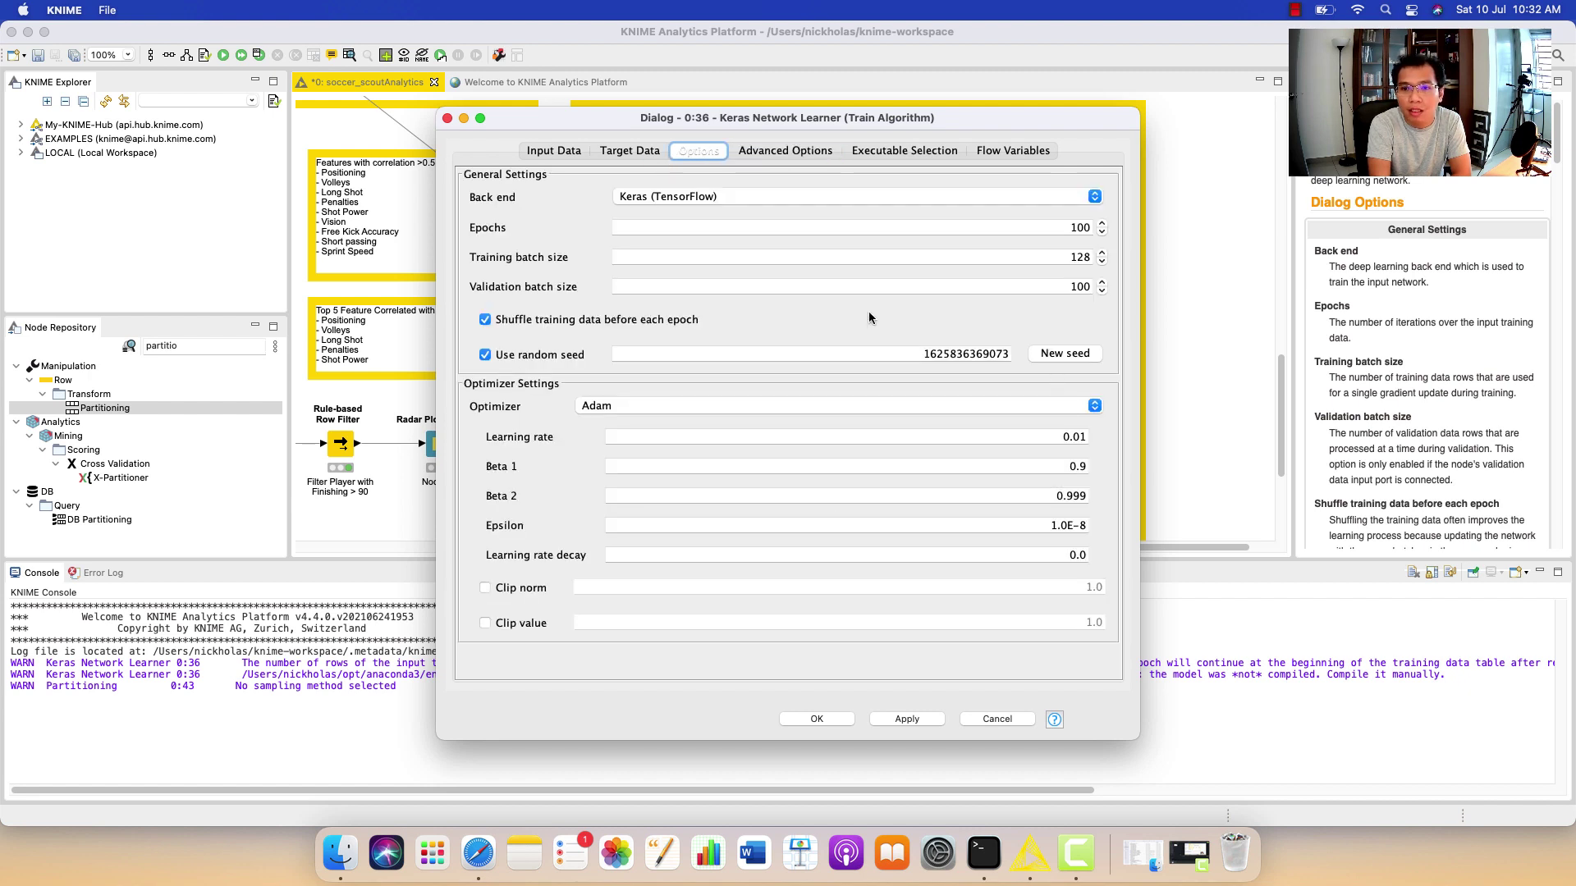
click(896, 149)
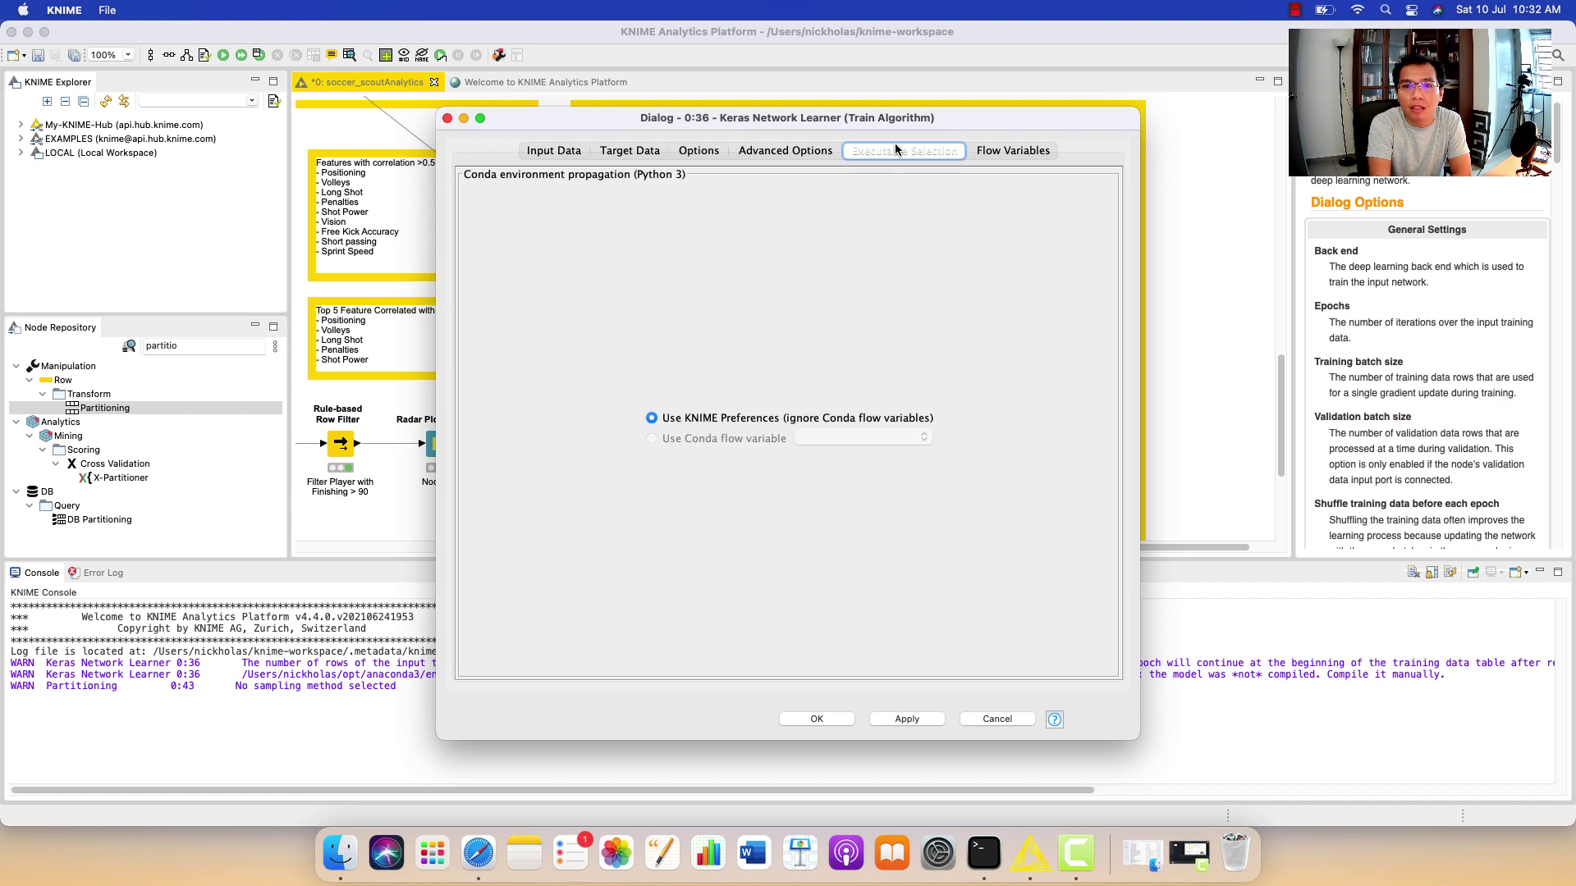
click(811, 151)
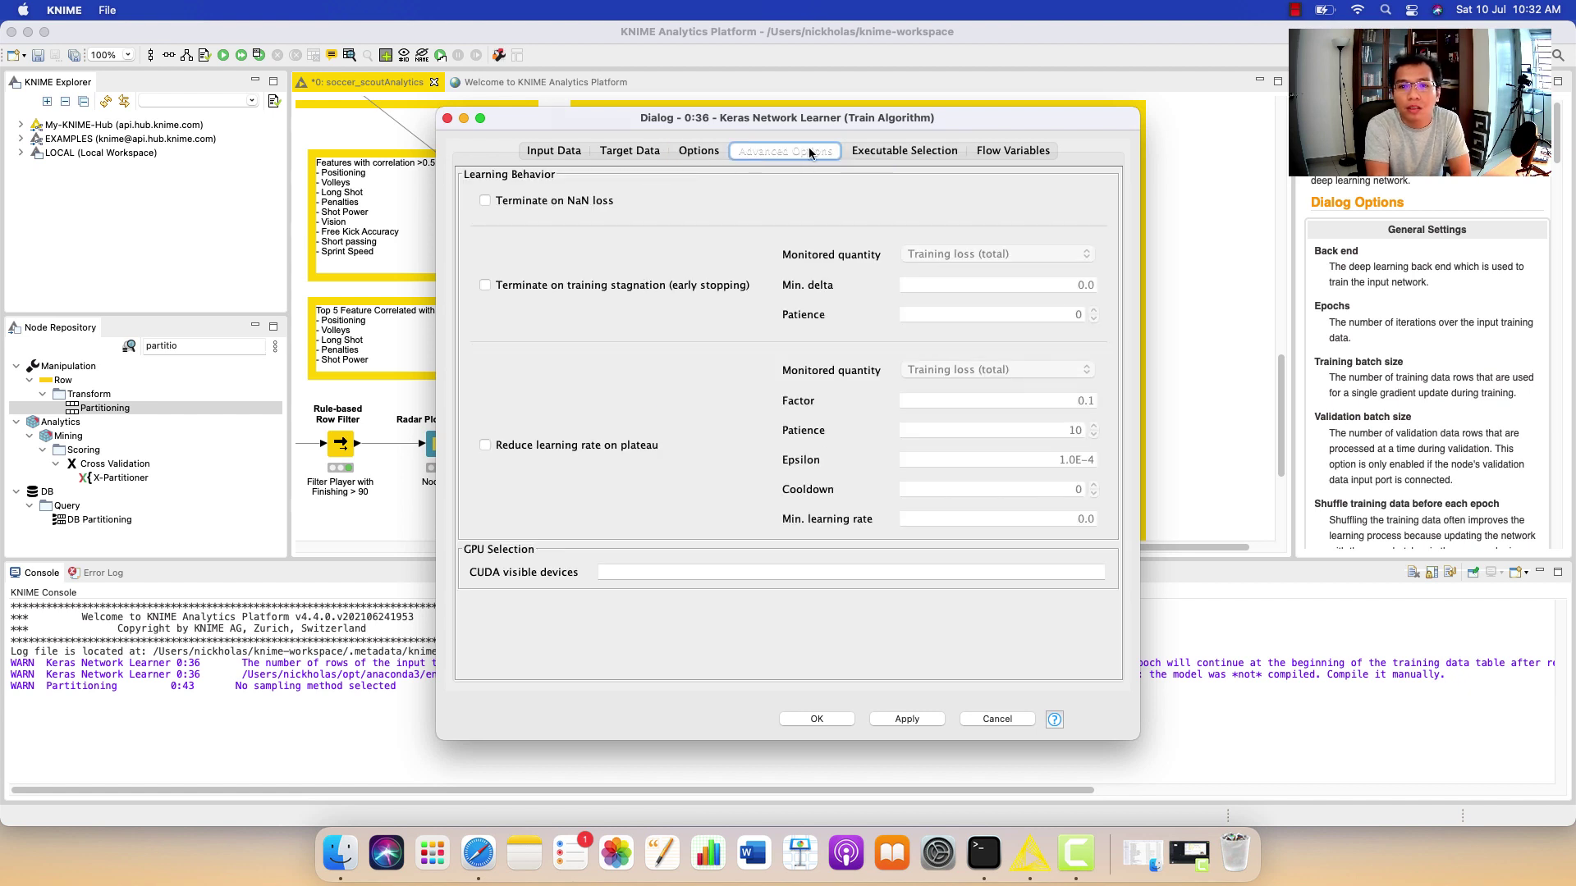
click(698, 151)
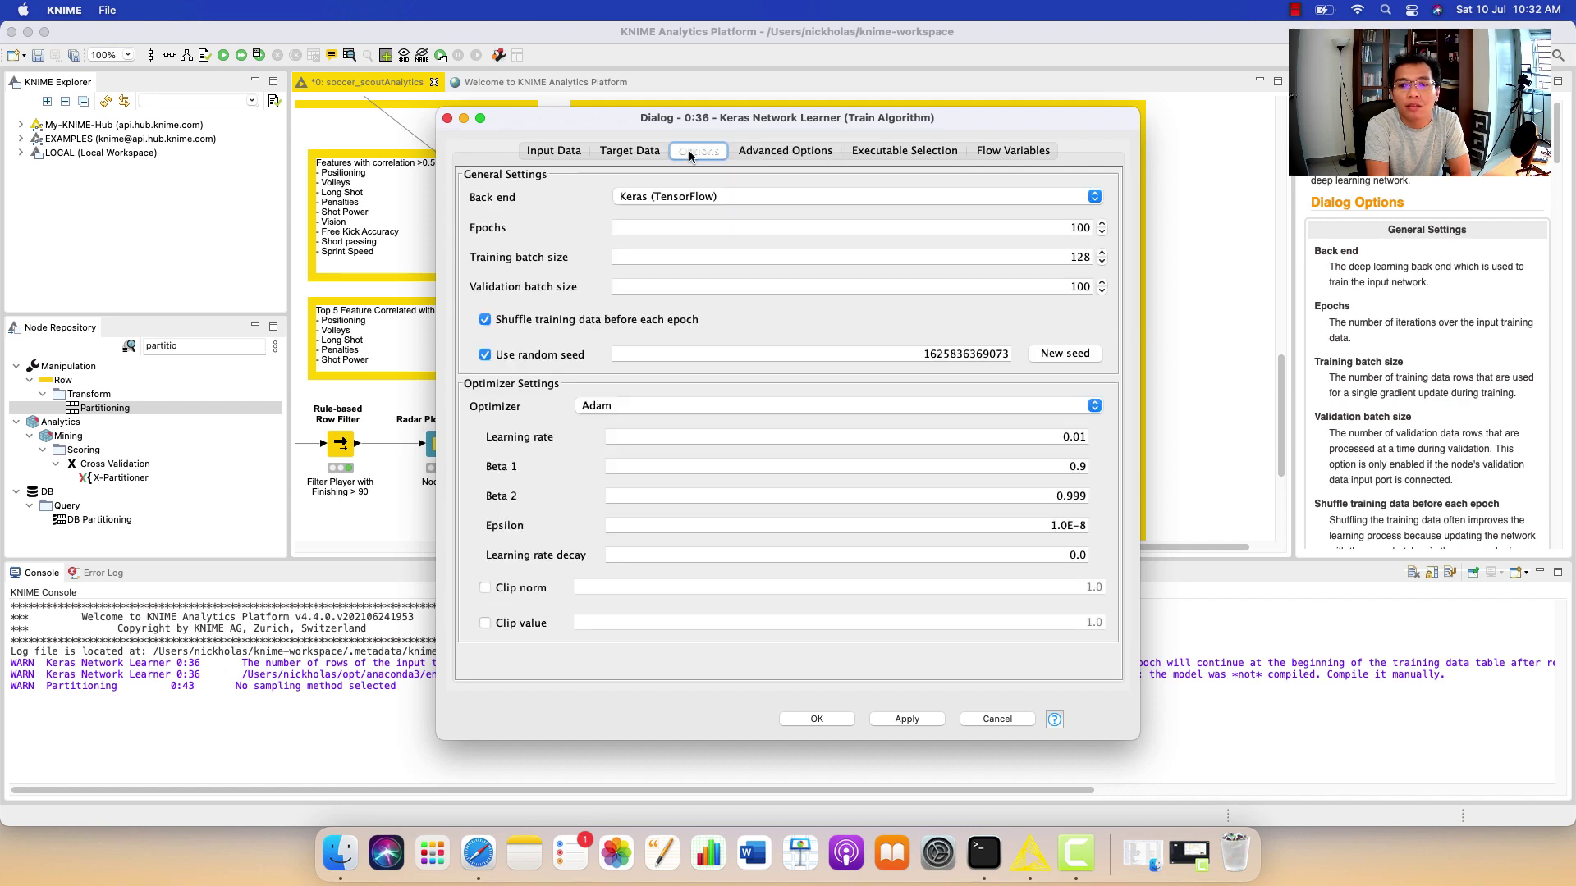
Set the Keras Network Learner's standard loss function for the Finishing target to Mean squared error and apply the configuration.
click(640, 153)
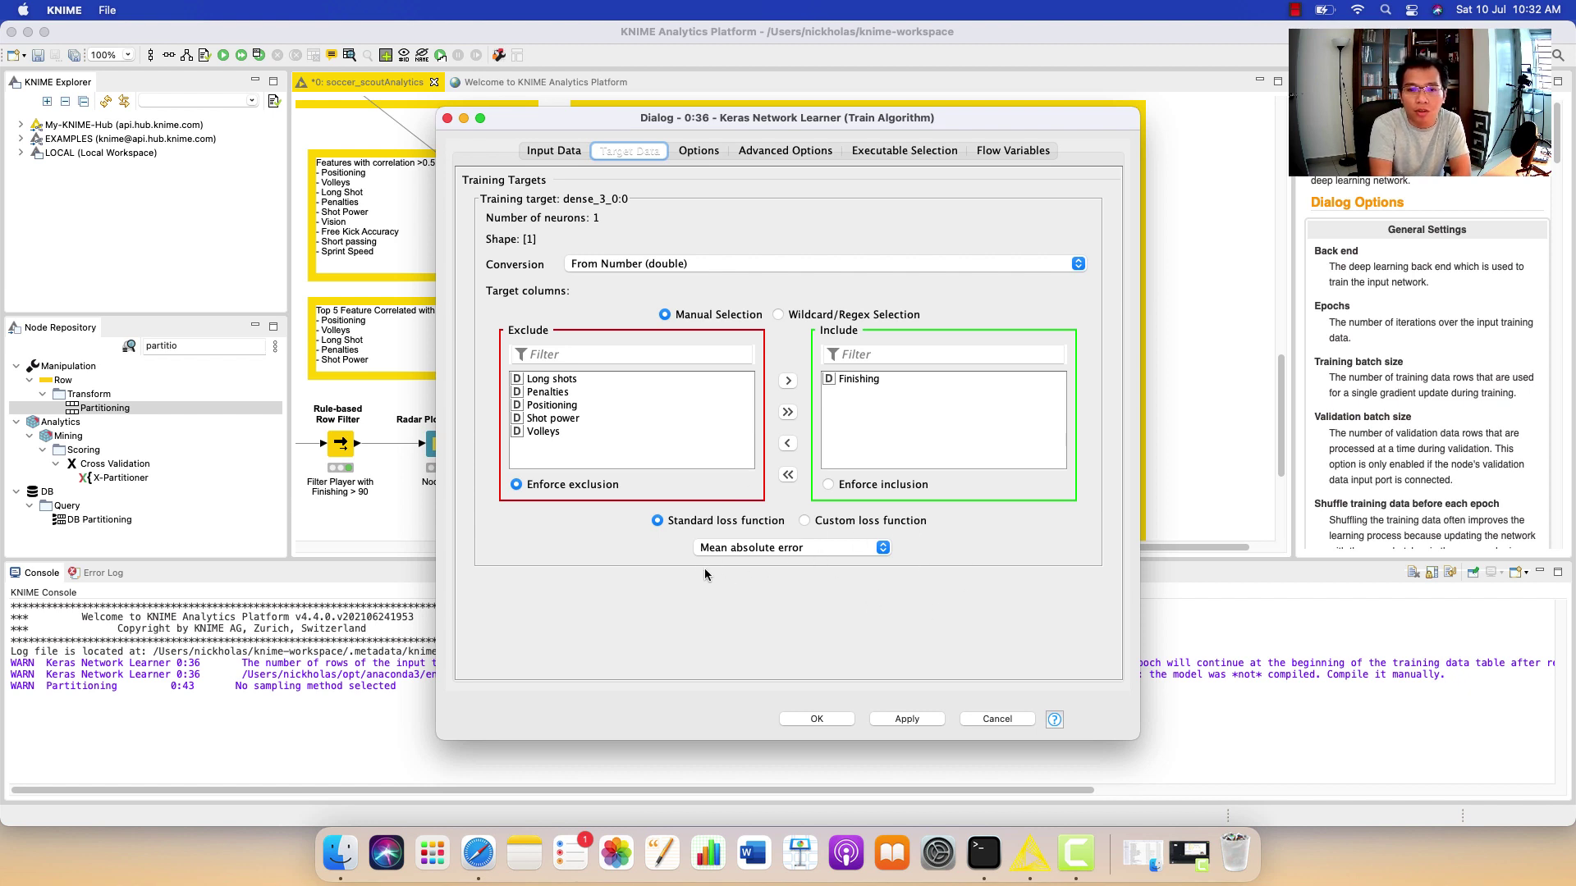
click(784, 550)
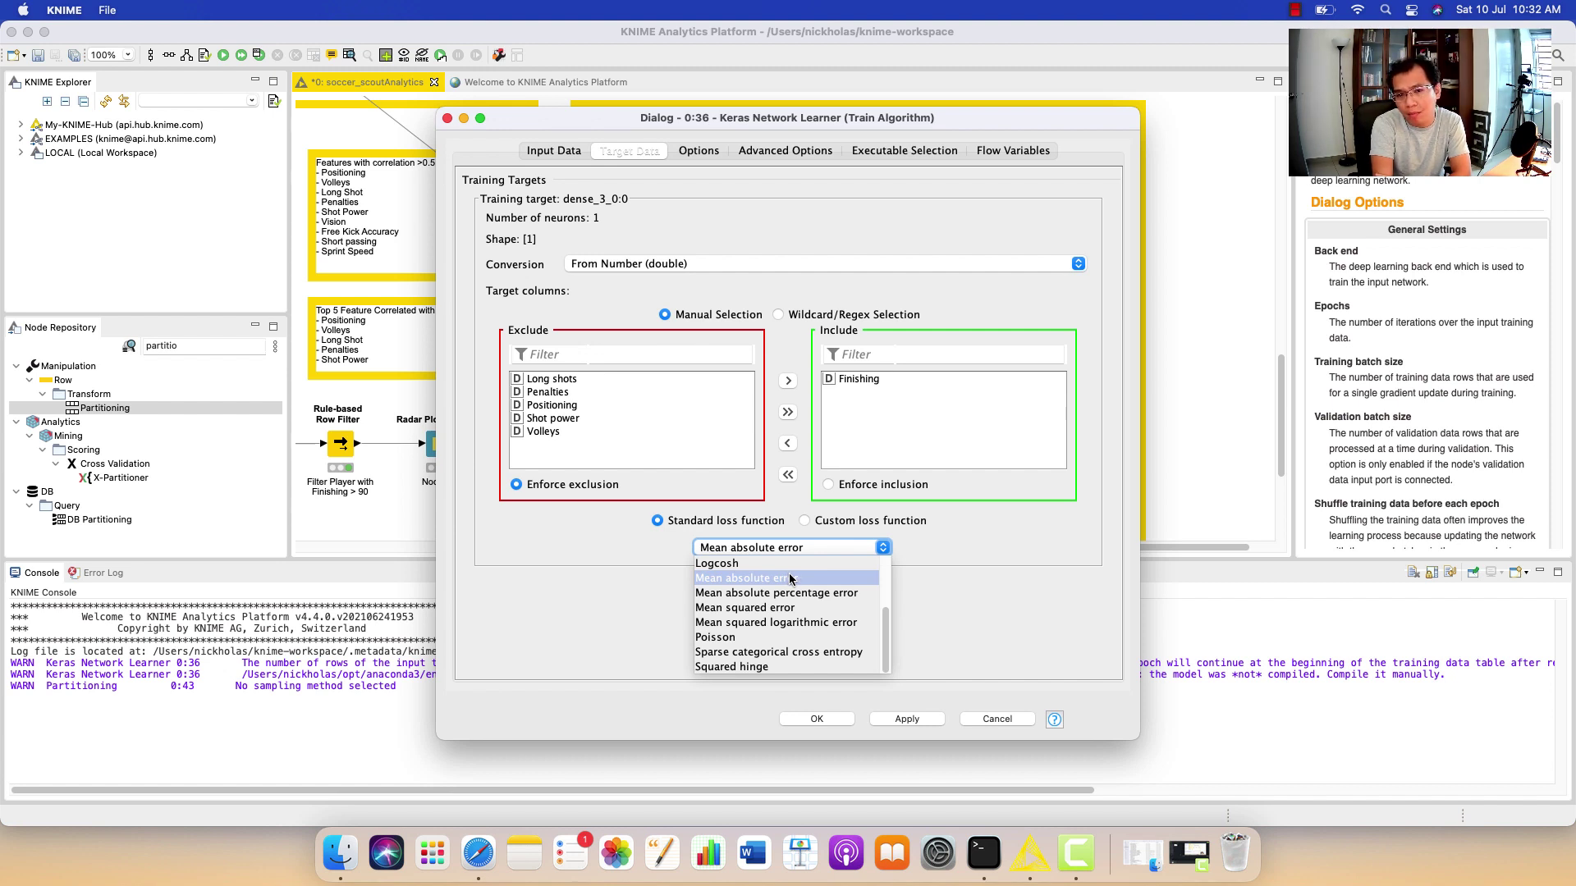
click(790, 608)
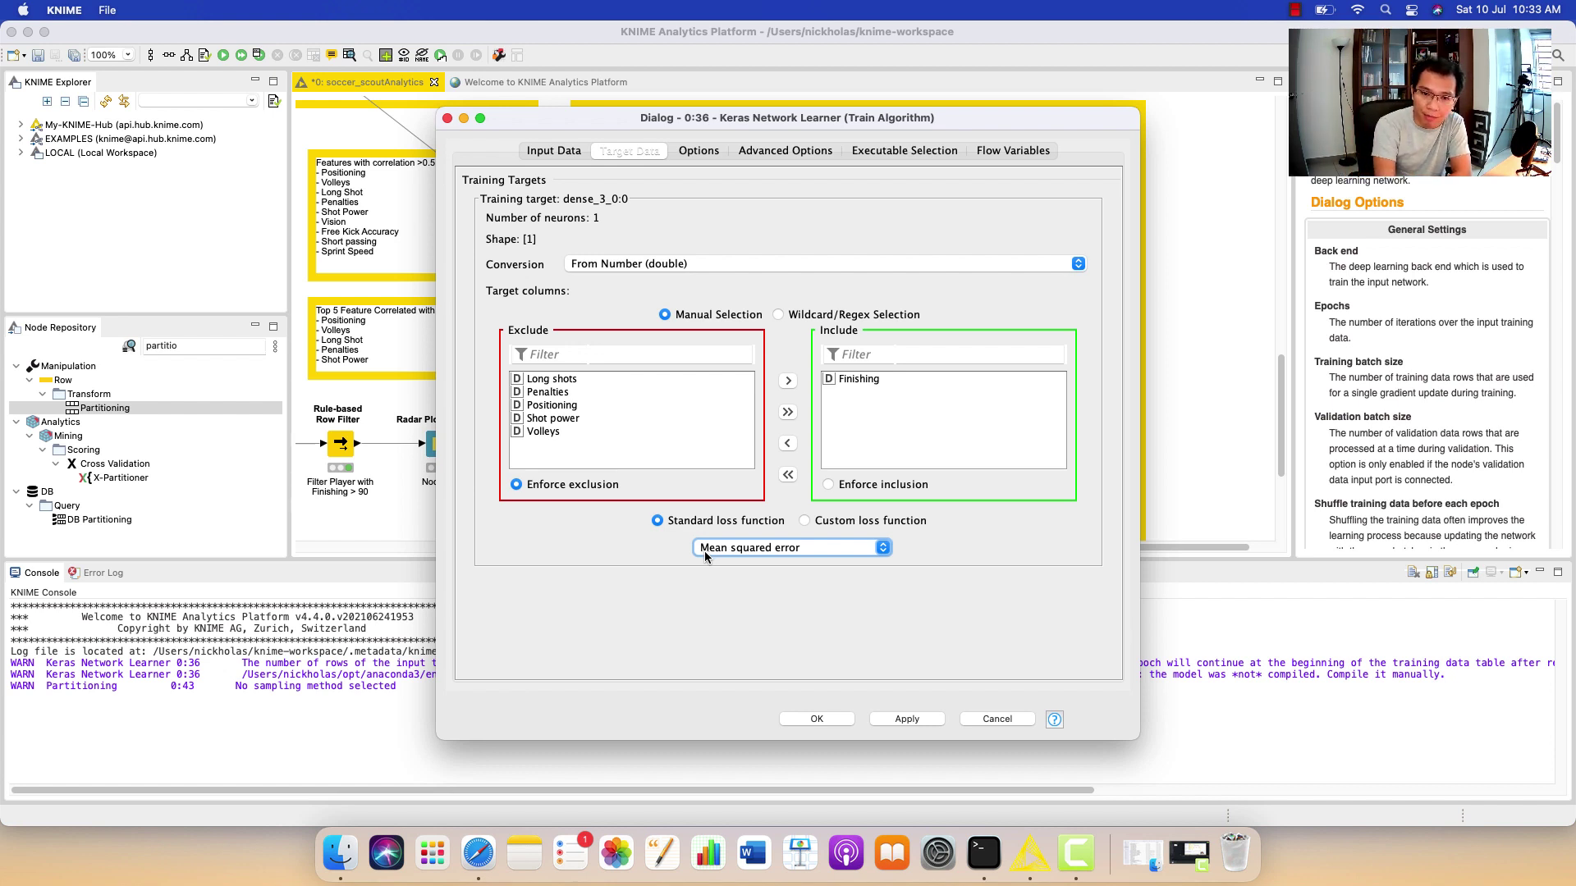
click(908, 719)
click(816, 719)
Execute the Keras Network Learner with its views, and check the open windows for the training view.
right_click(1069, 318)
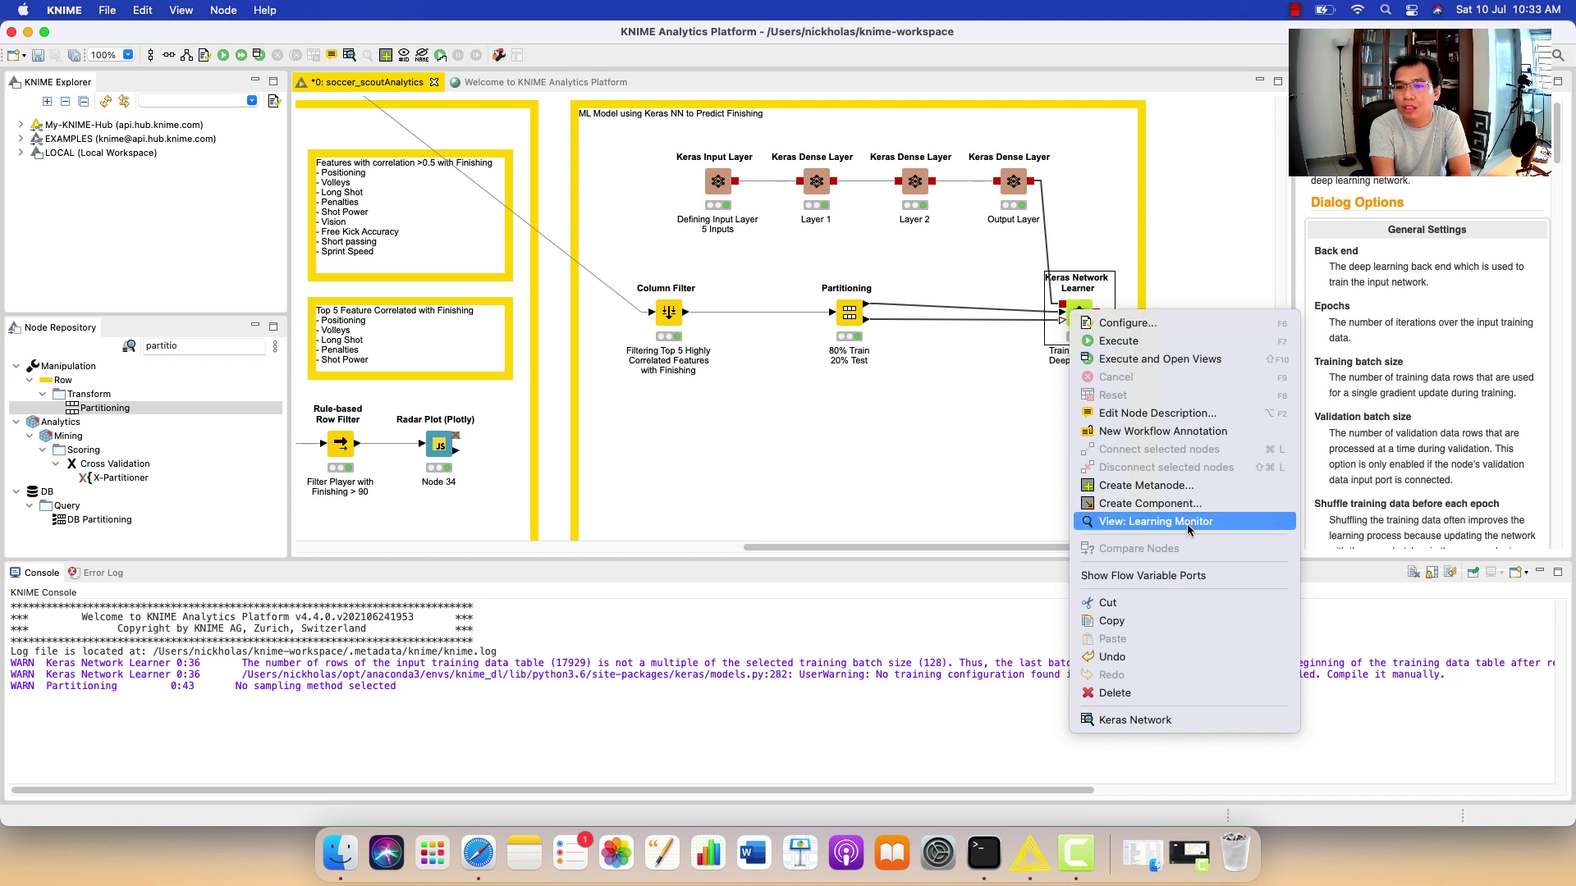
click(1193, 361)
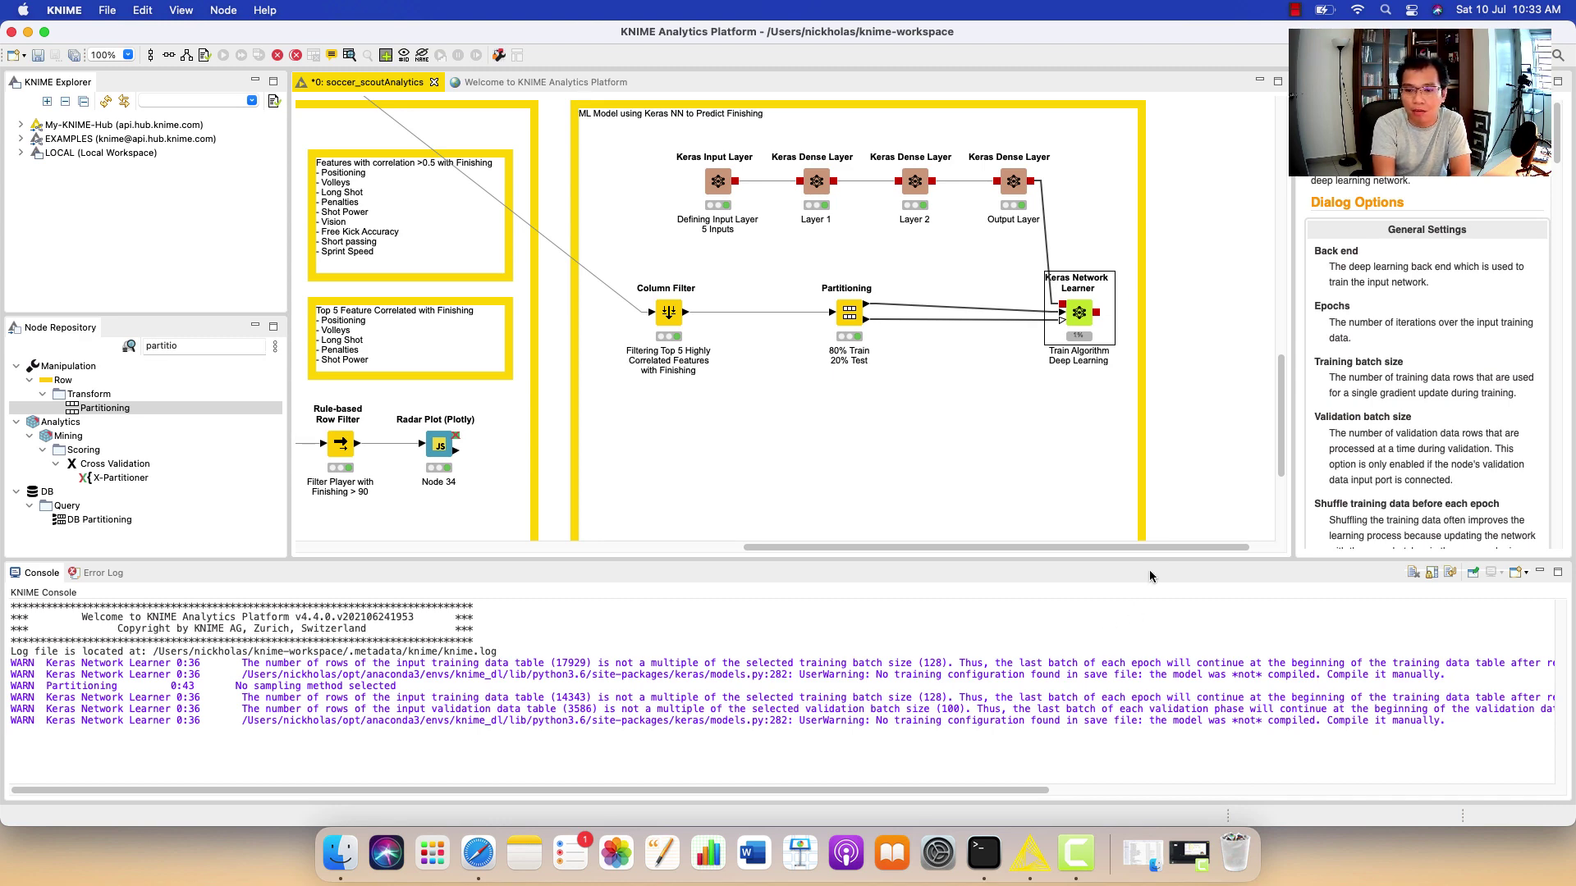
key(ctrl+Up)
click(1096, 433)
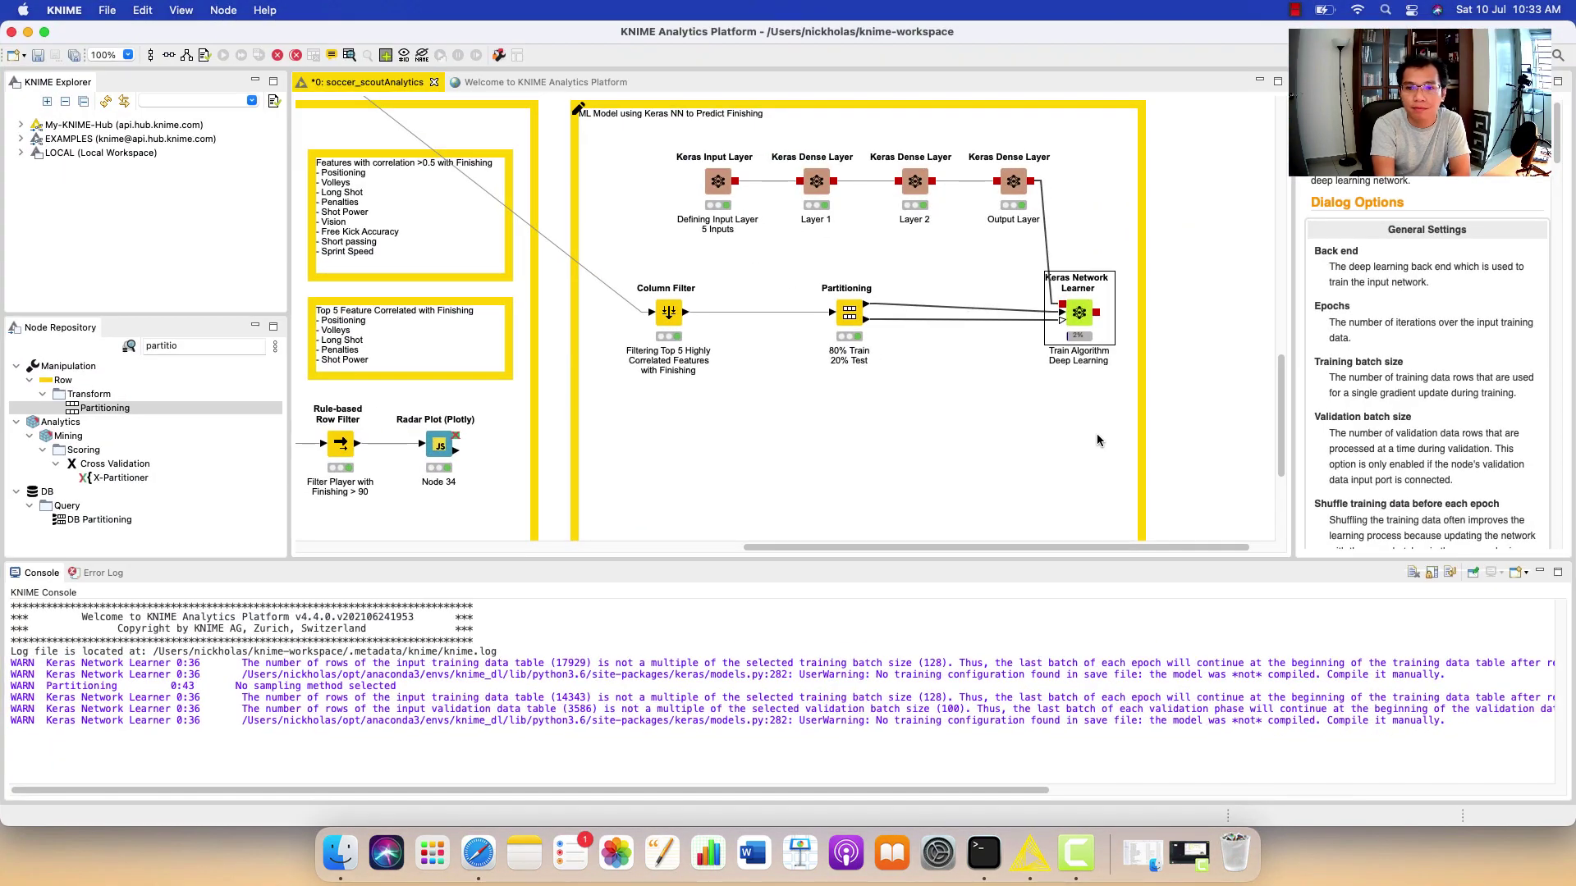
Open the Keras Network Learner's Learning Monitor, then reposition and widen its window to follow the accuracy chart.
right_click(1080, 314)
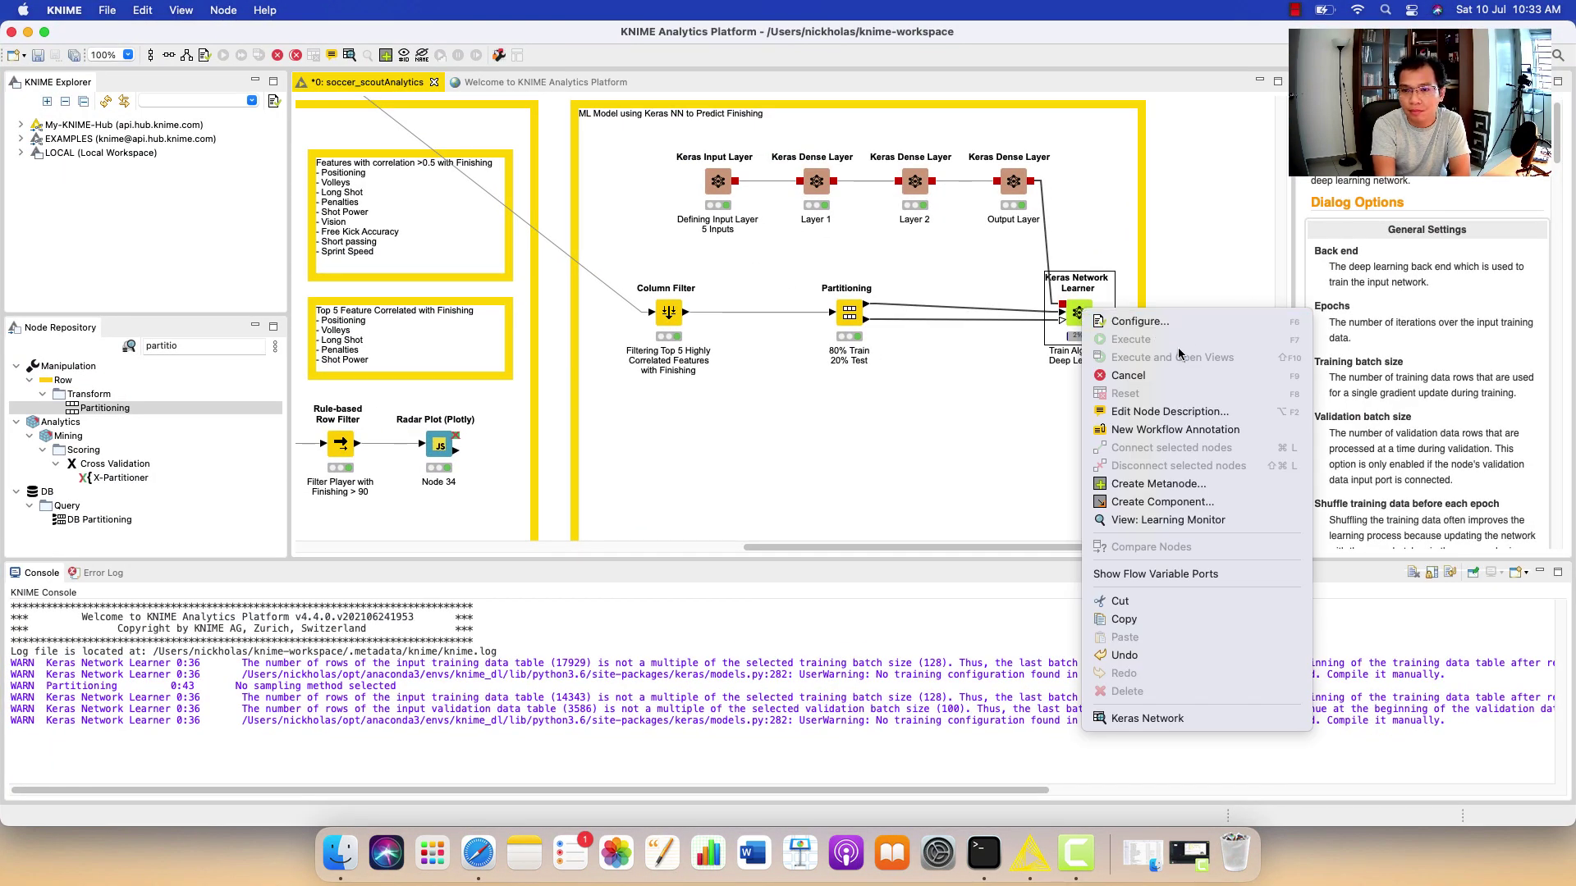
click(1194, 520)
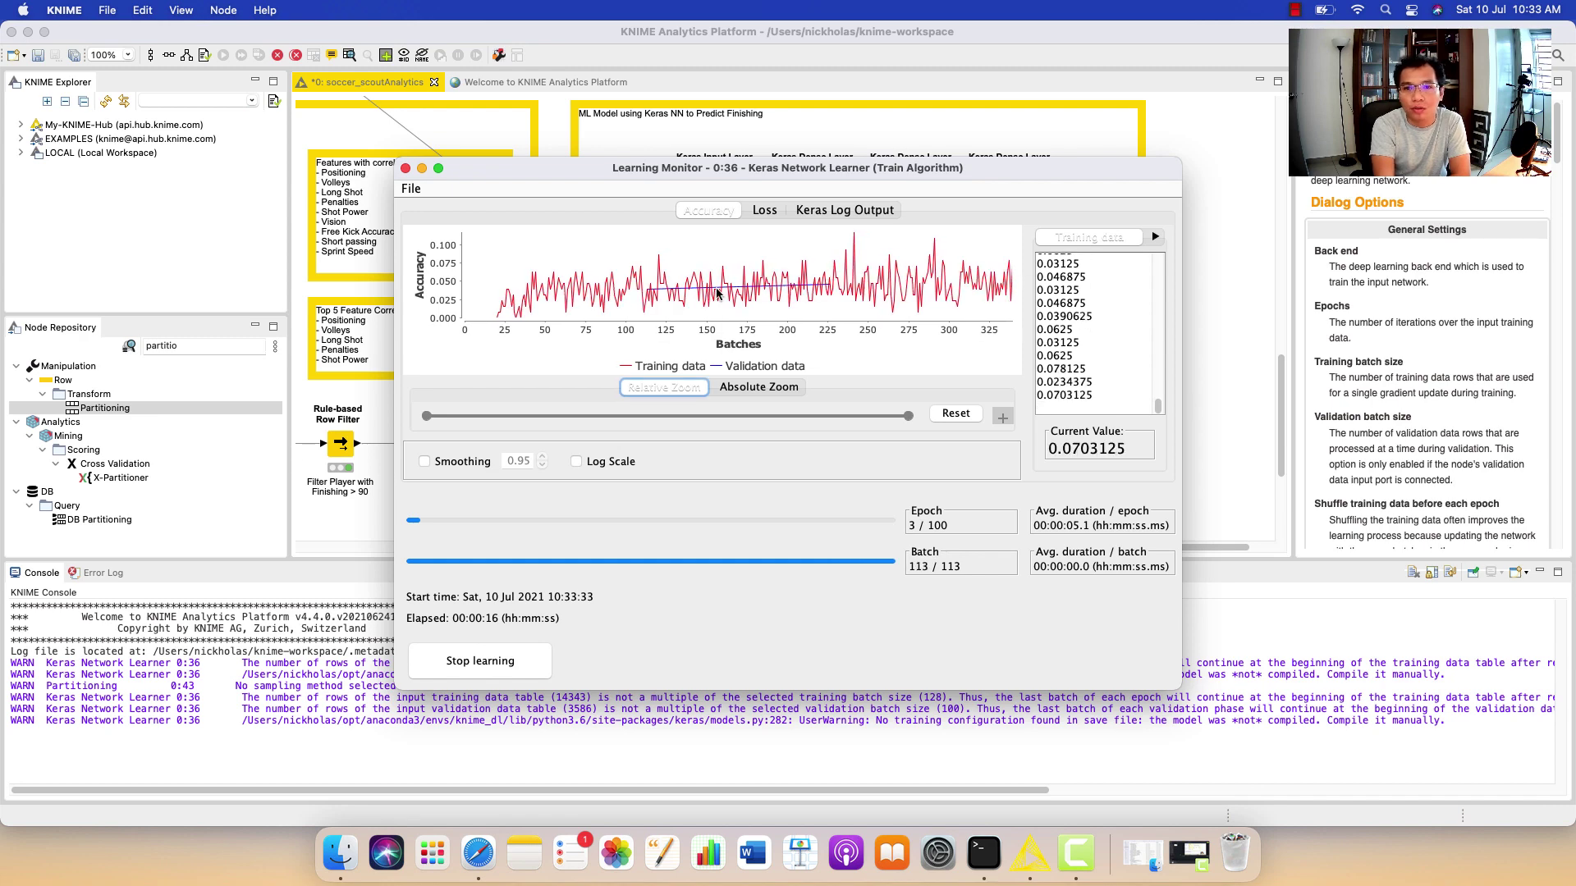
drag(971, 169, 909, 79)
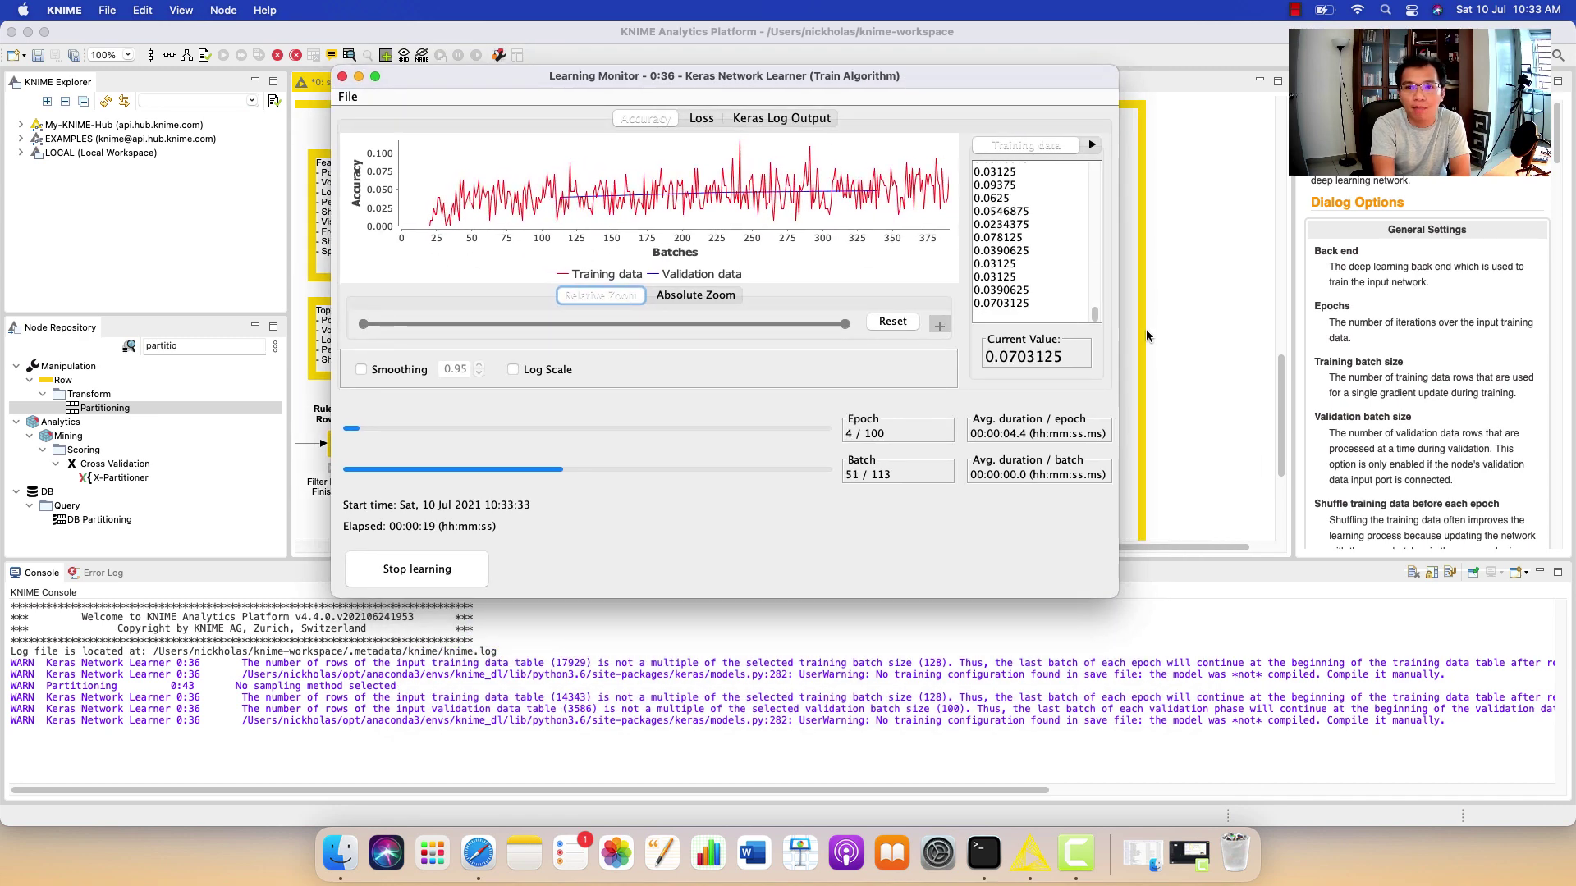
drag(1118, 328, 1314, 328)
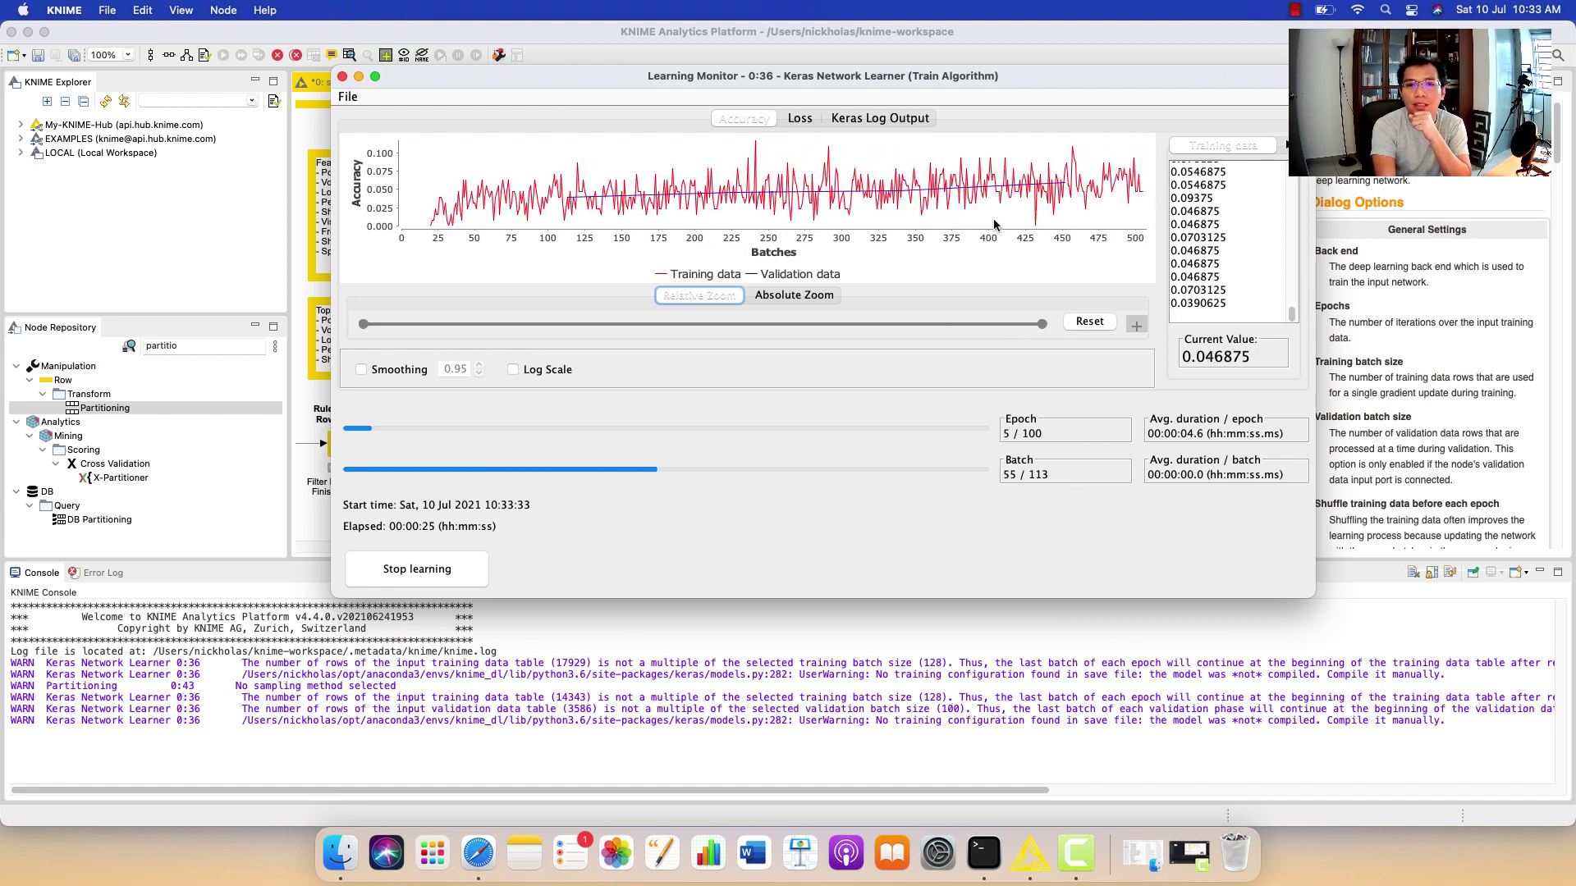
Examine the accuracy and loss charts in the Learning Monitor, inspecting points along the training curves as batches progress.
mouse_move(894, 215)
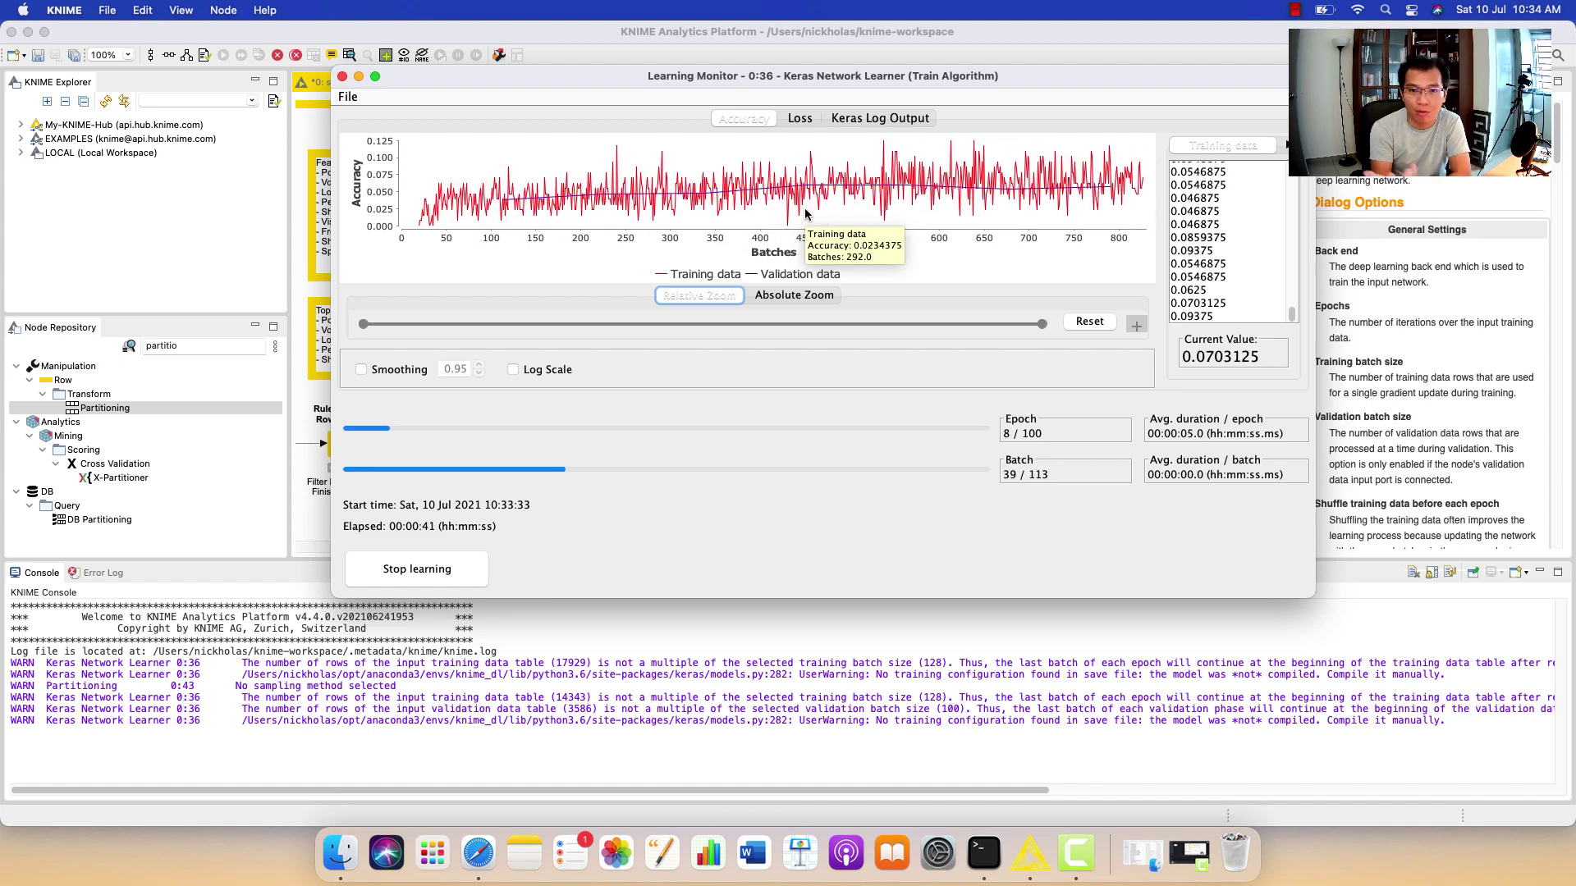
click(791, 120)
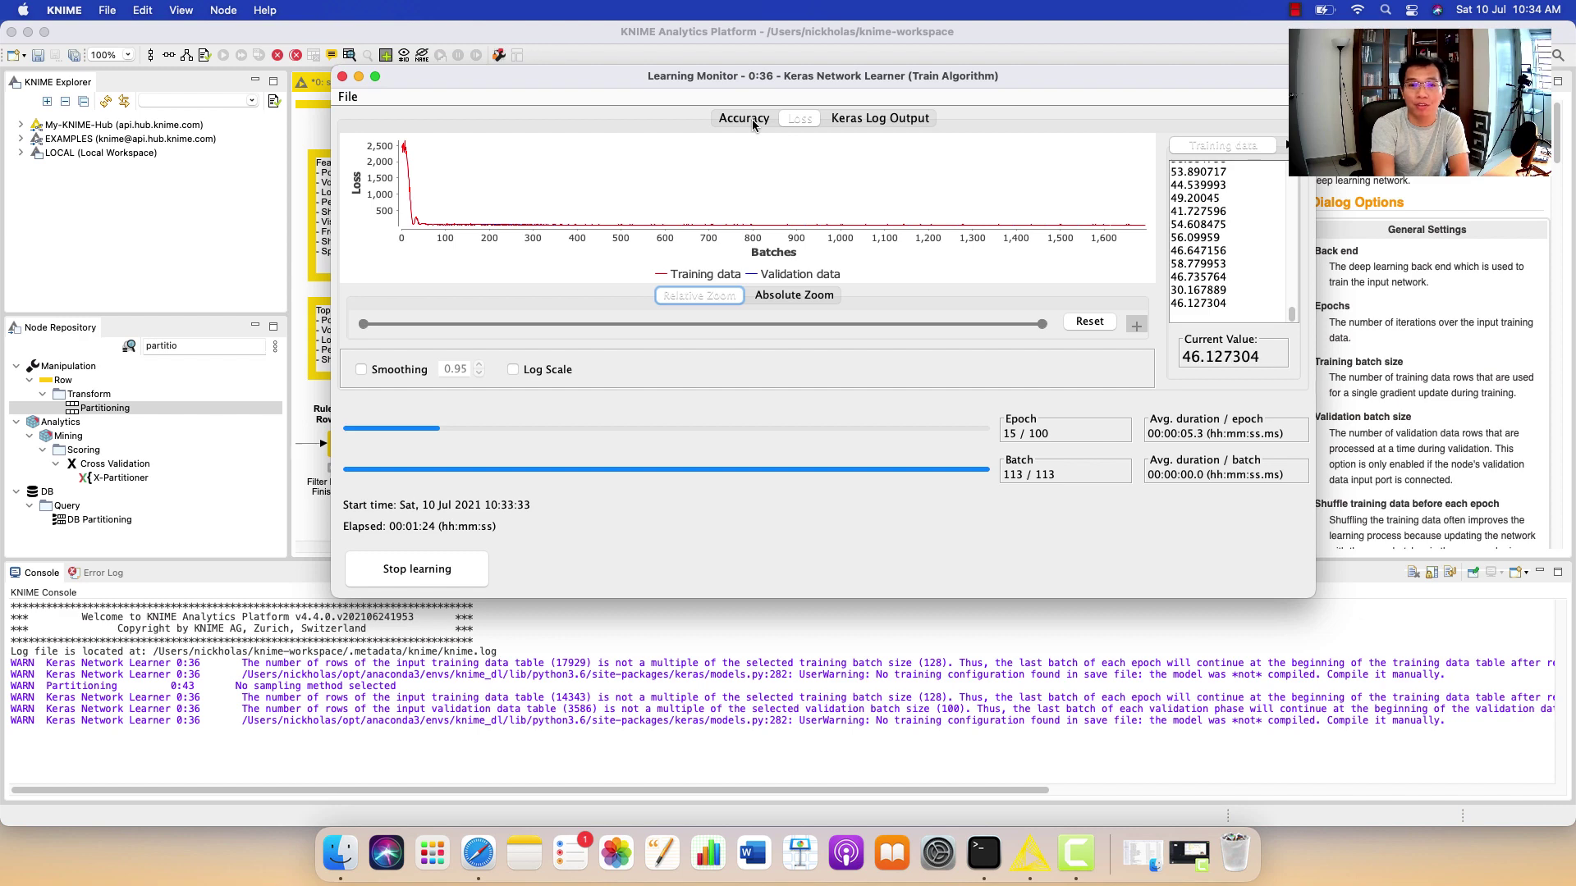
click(752, 120)
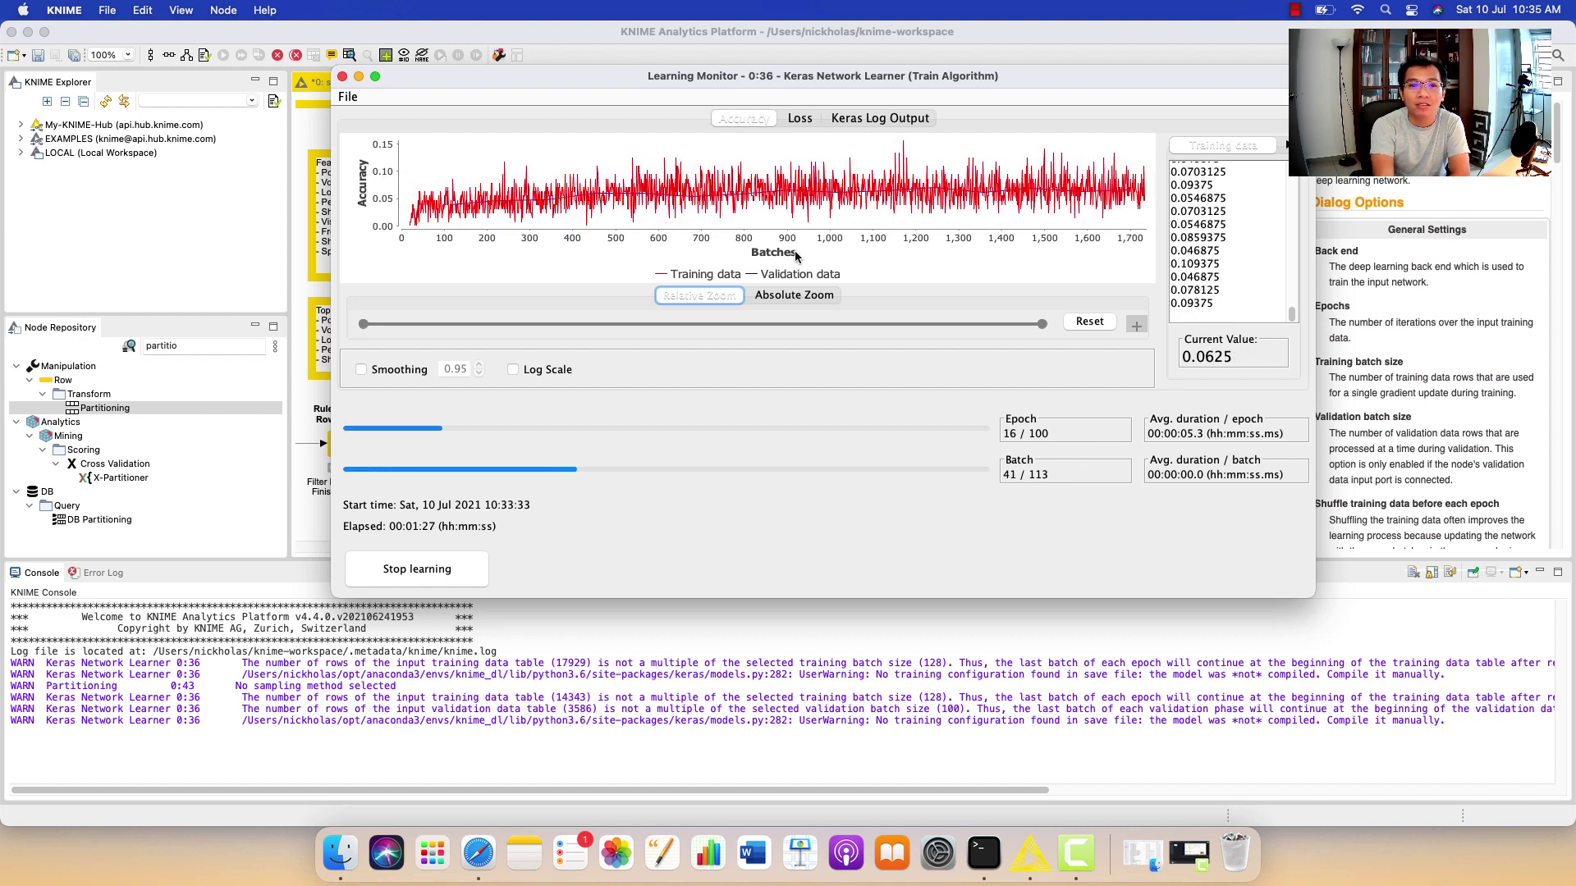
mouse_move(527, 219)
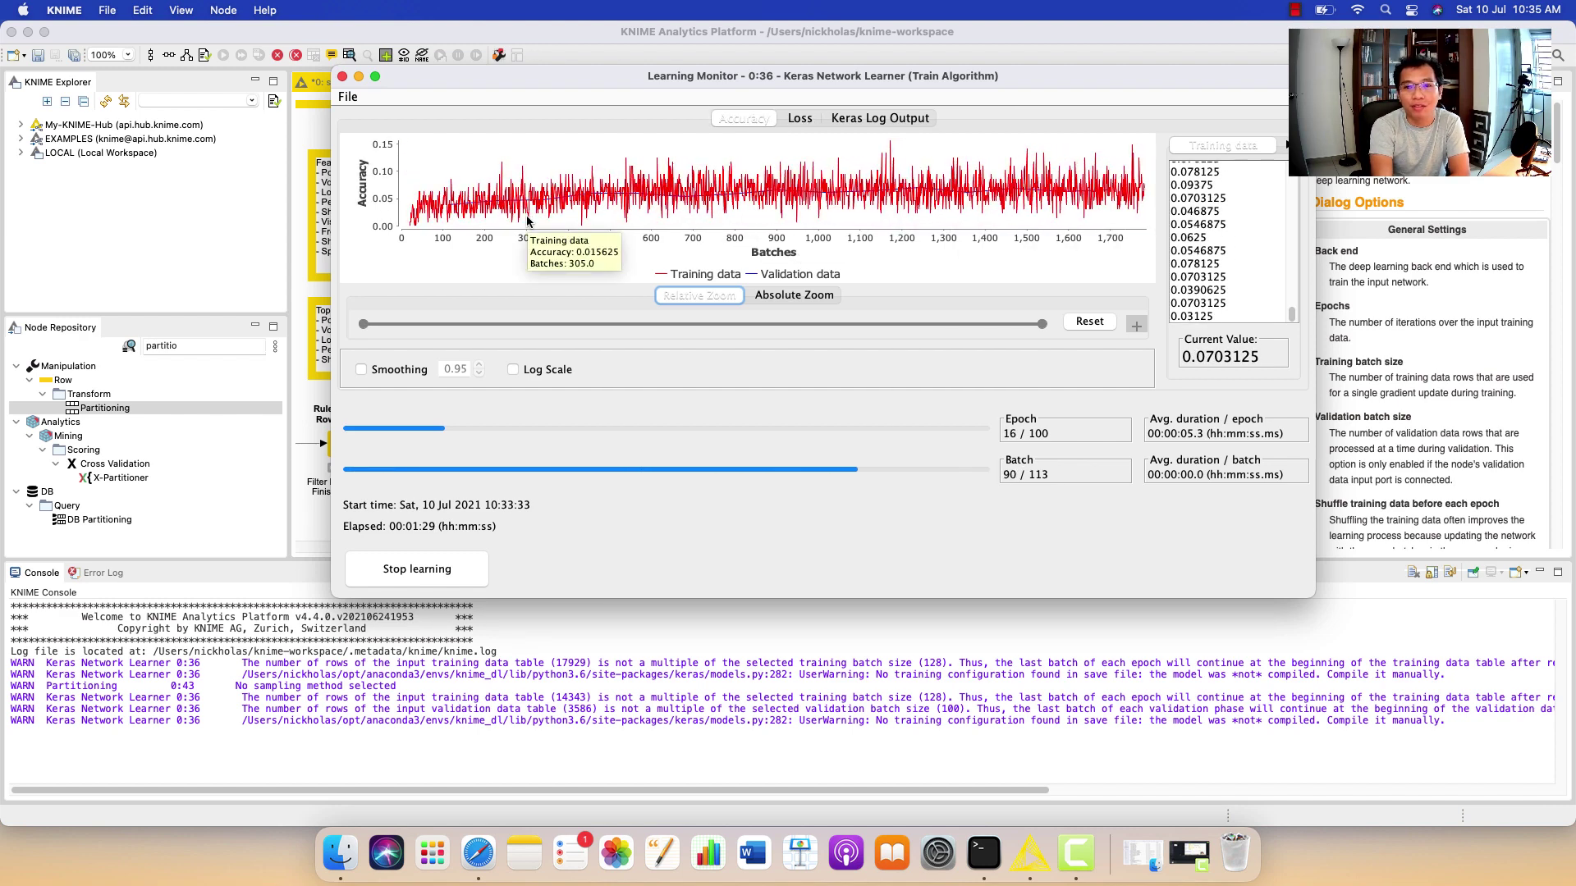
mouse_move(944, 195)
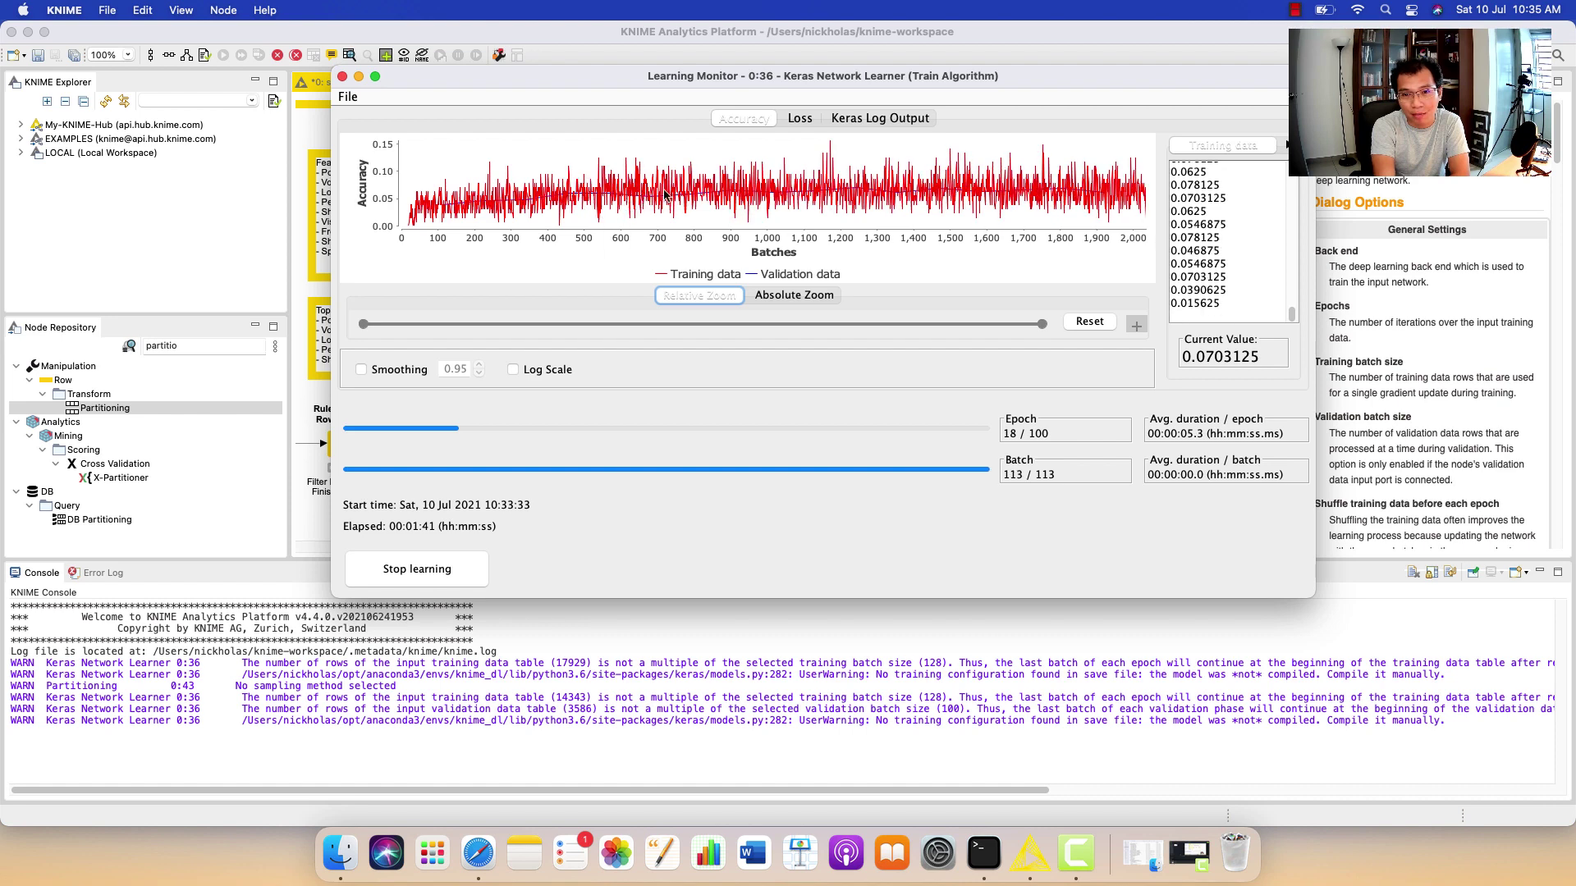
click(816, 122)
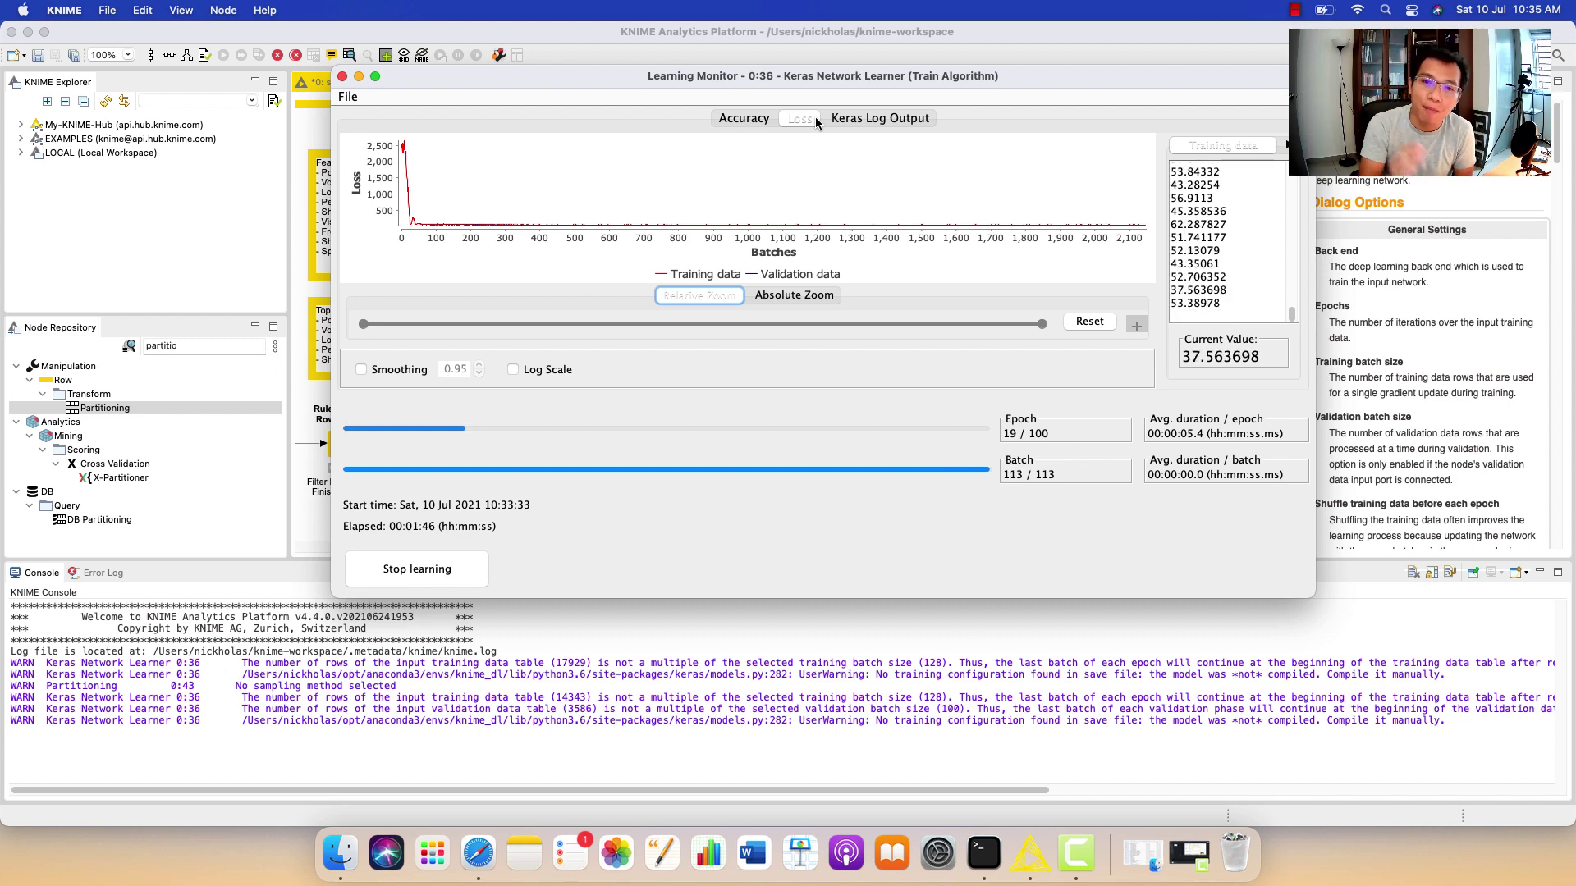
mouse_move(404, 154)
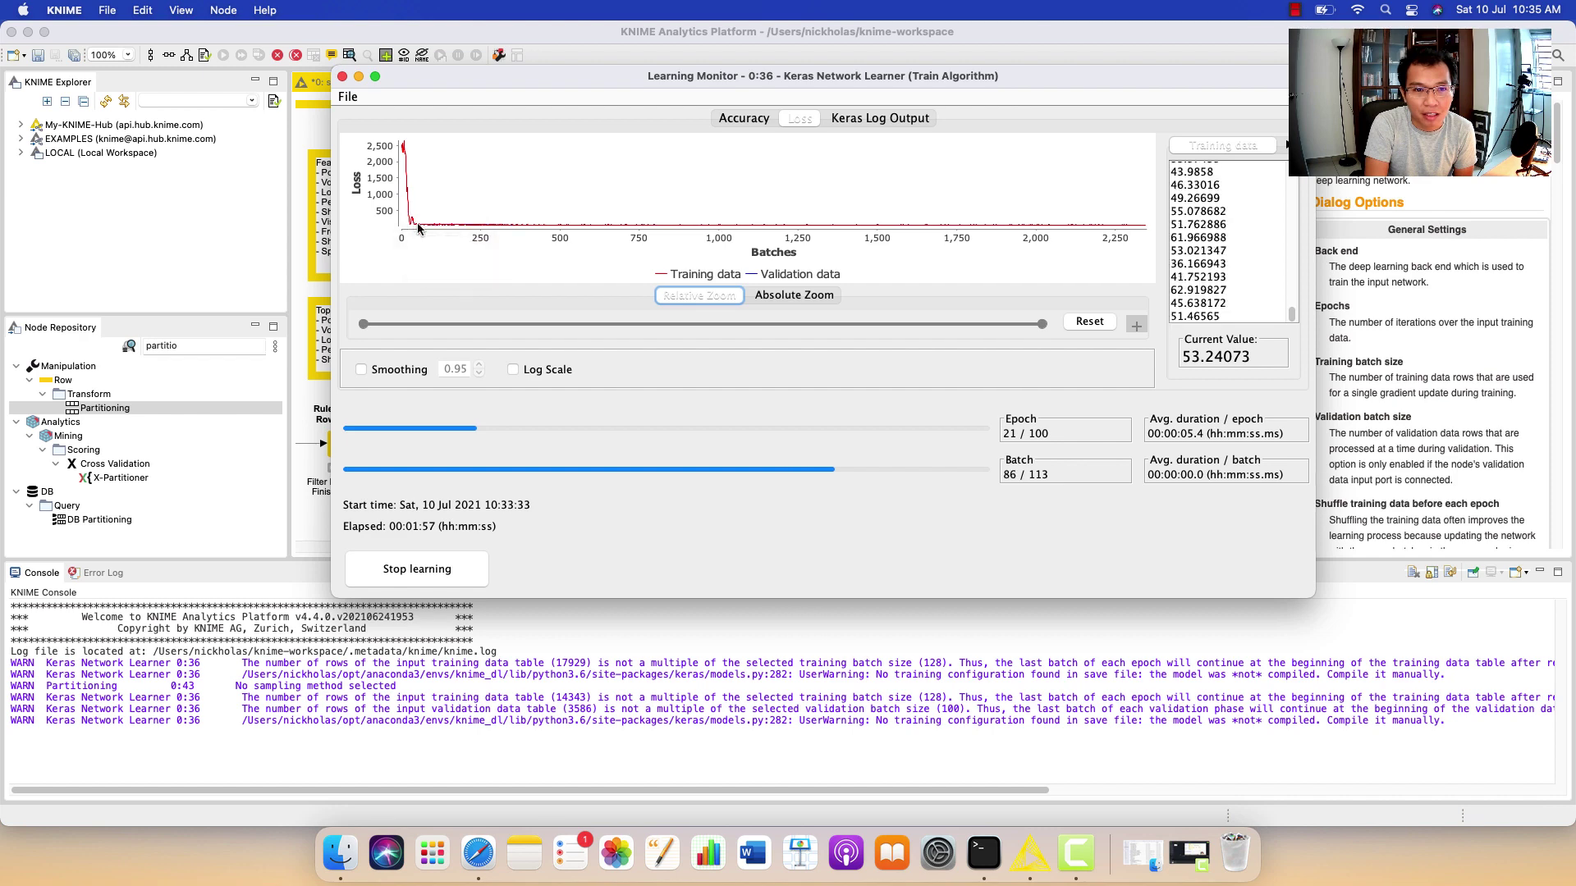
mouse_move(421, 229)
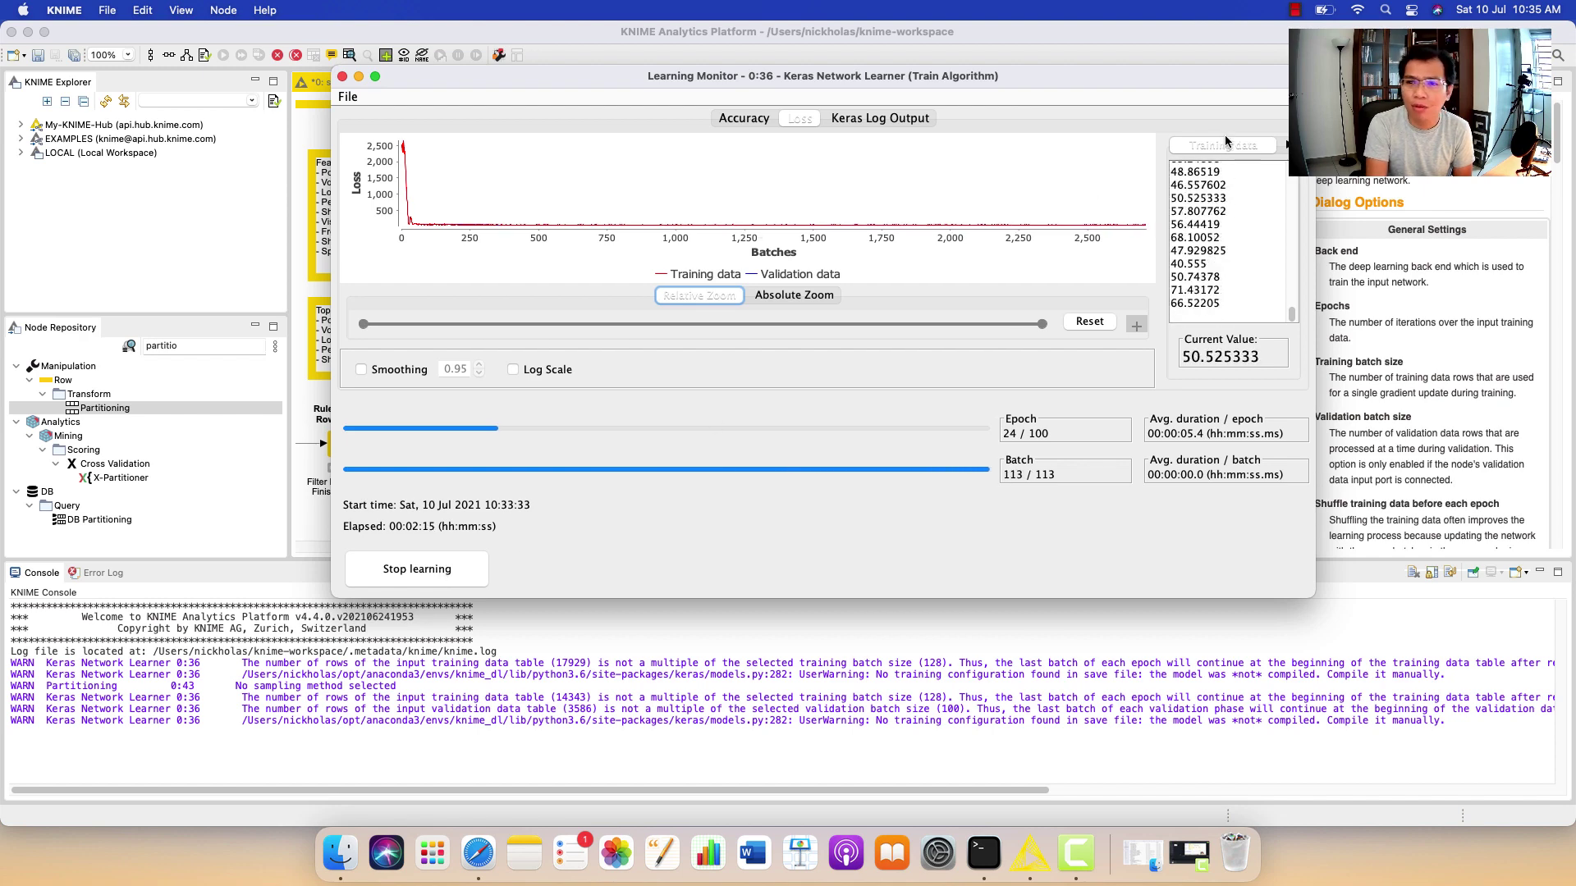
Compare the loss values of the validation data with those of the training data in the Learning Monitor.
click(1287, 146)
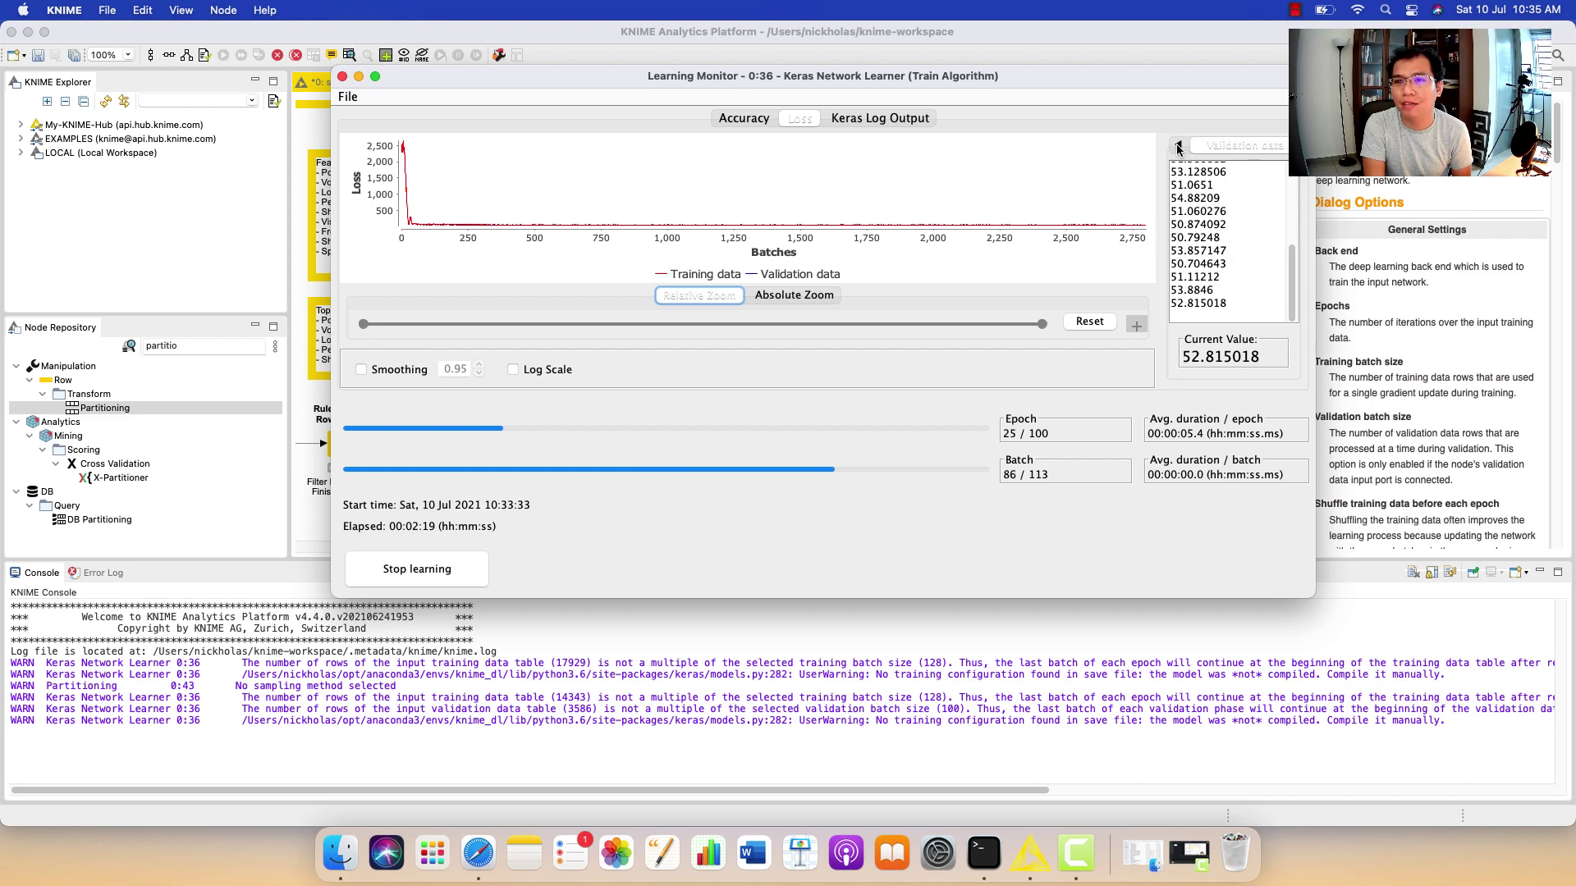
click(1178, 146)
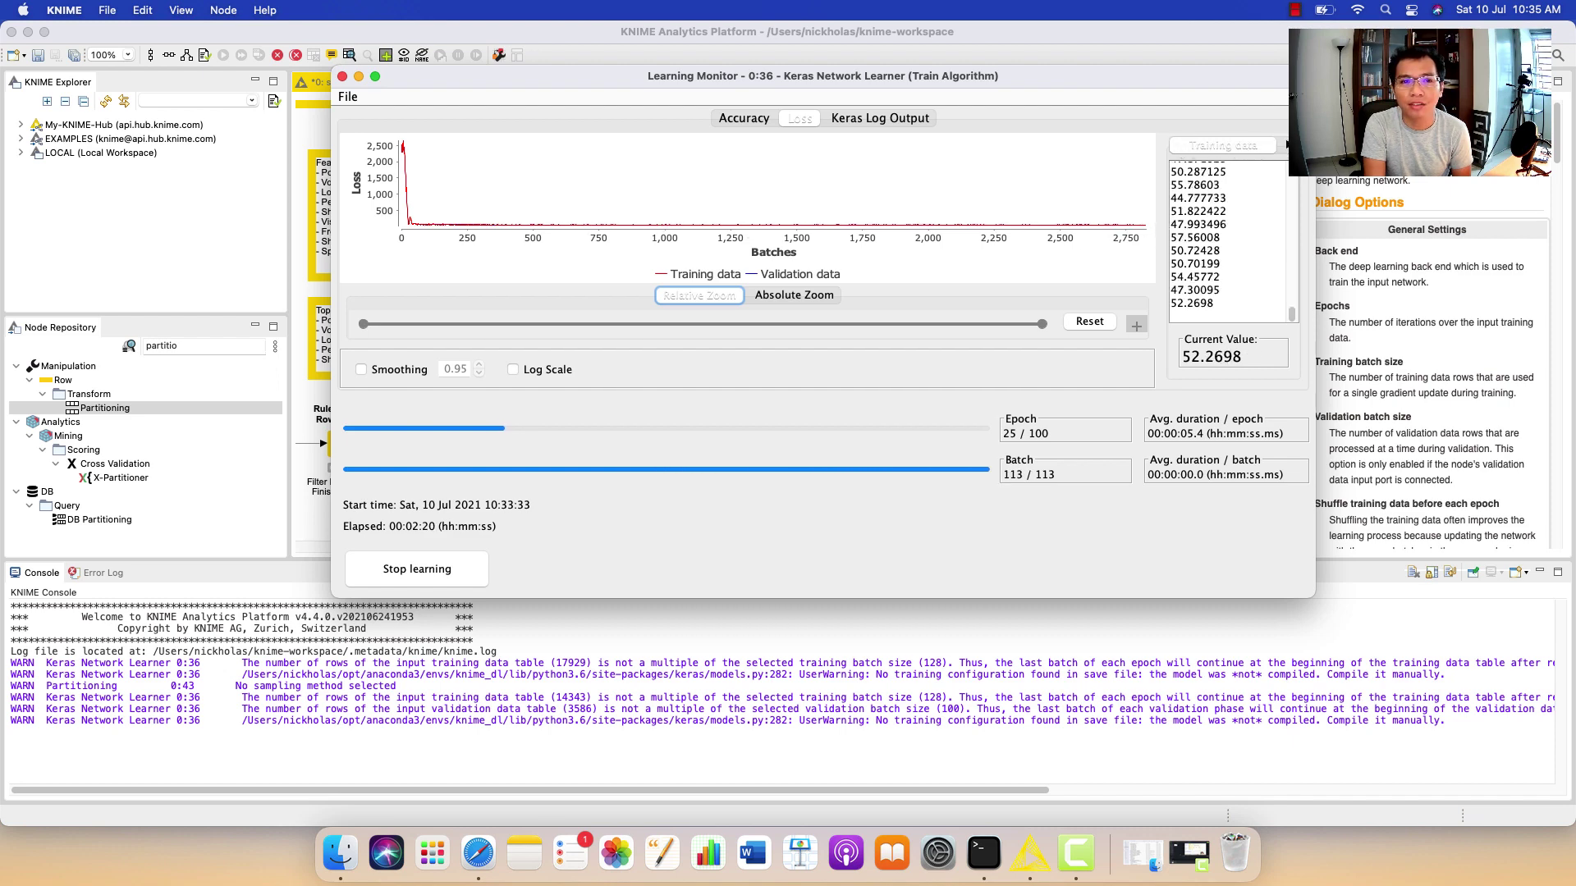
click(1287, 146)
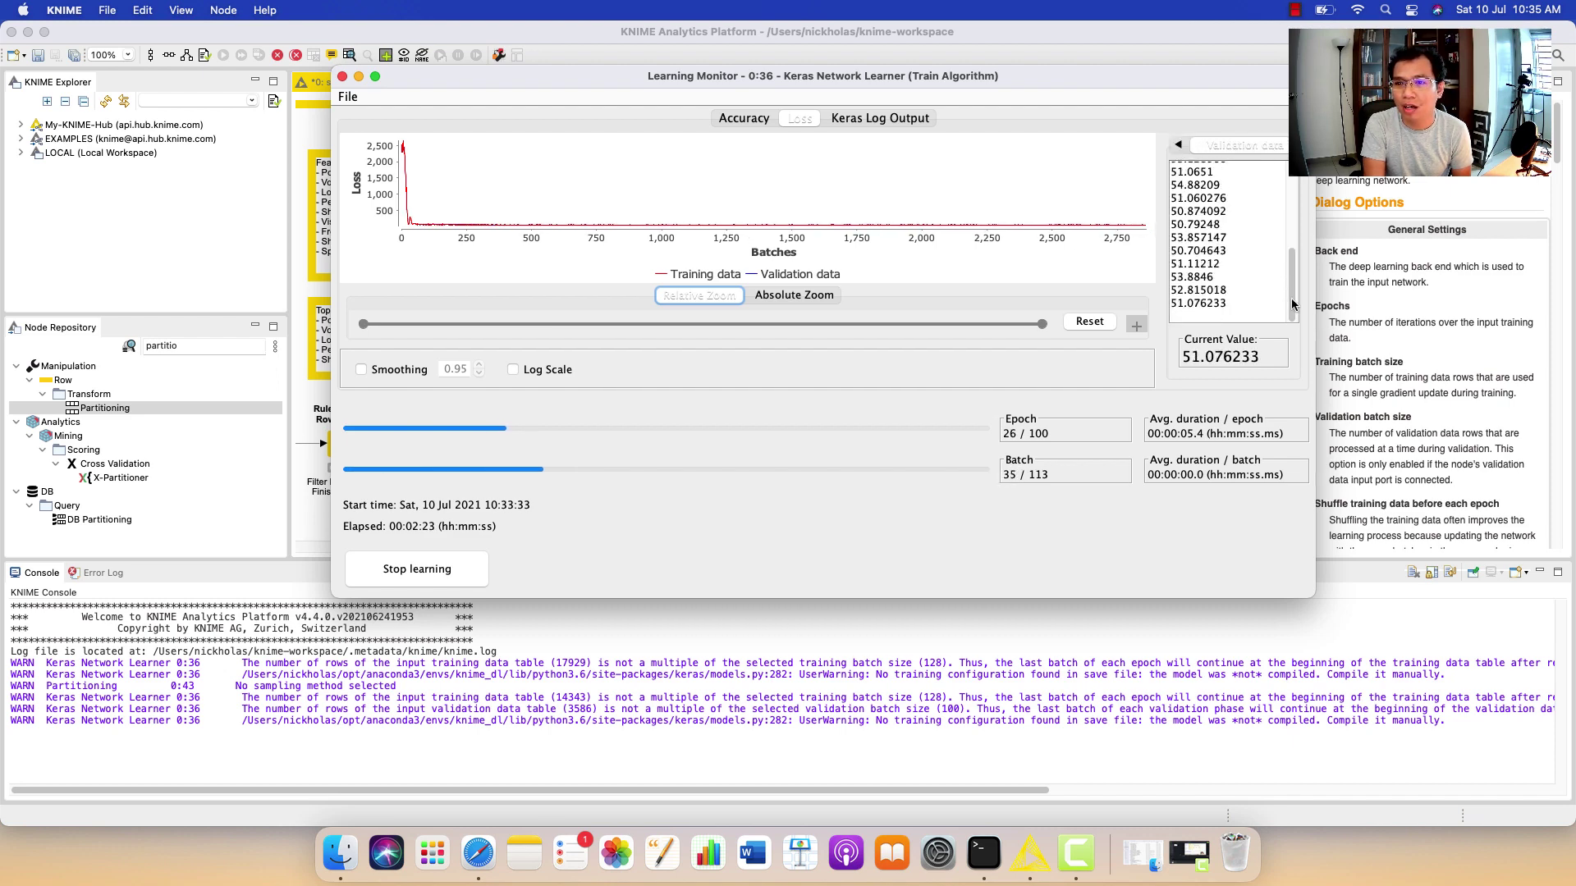
scroll(1291, 286, up, 3)
scroll(1291, 286, down, 3)
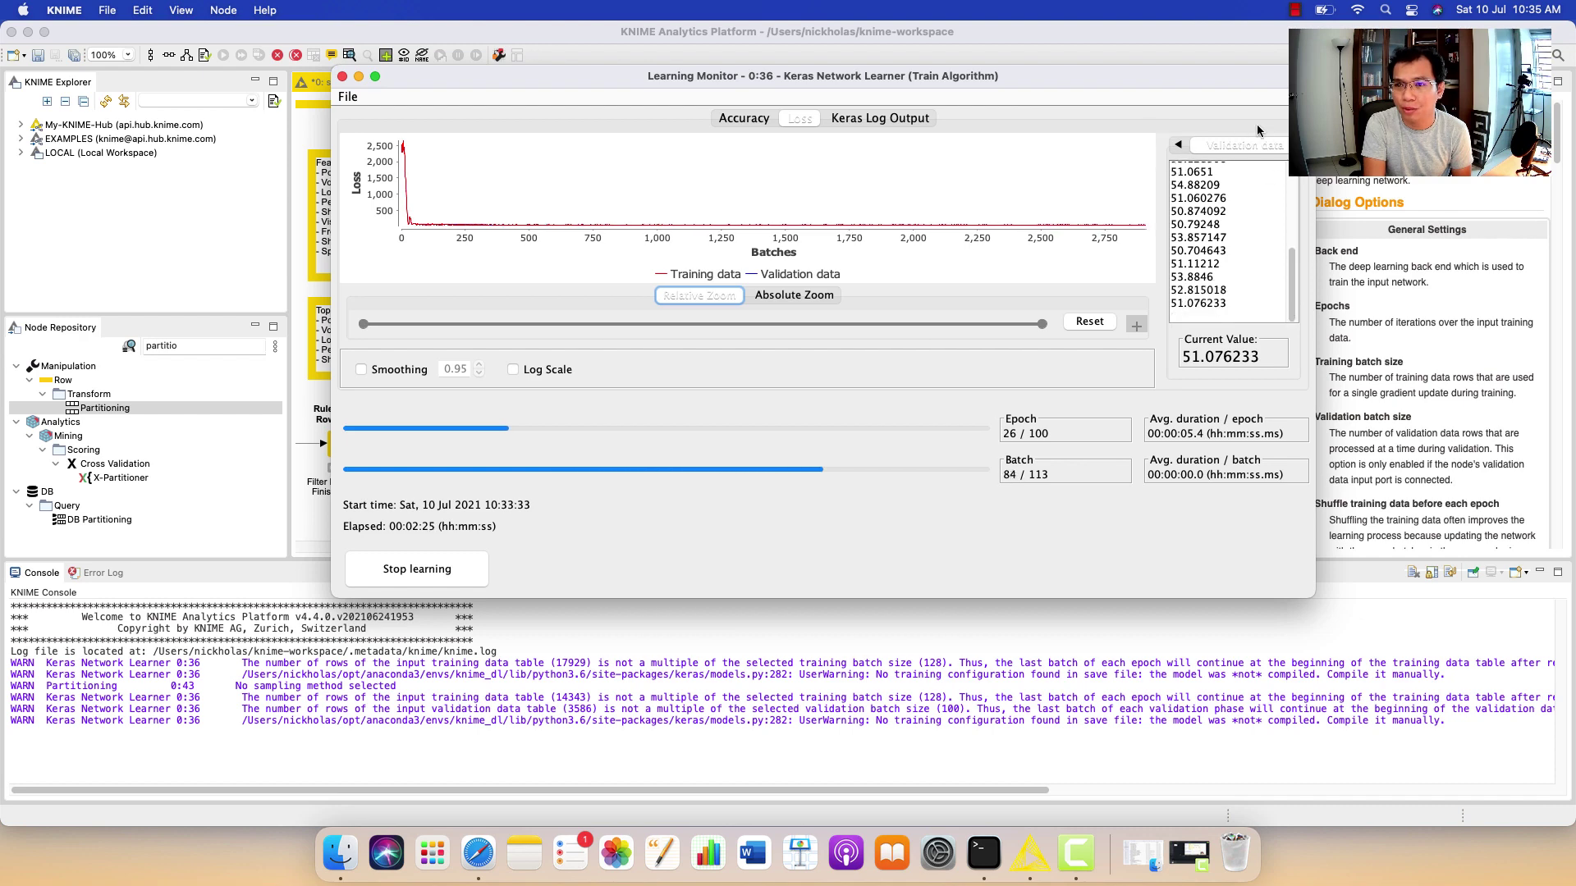
click(1178, 146)
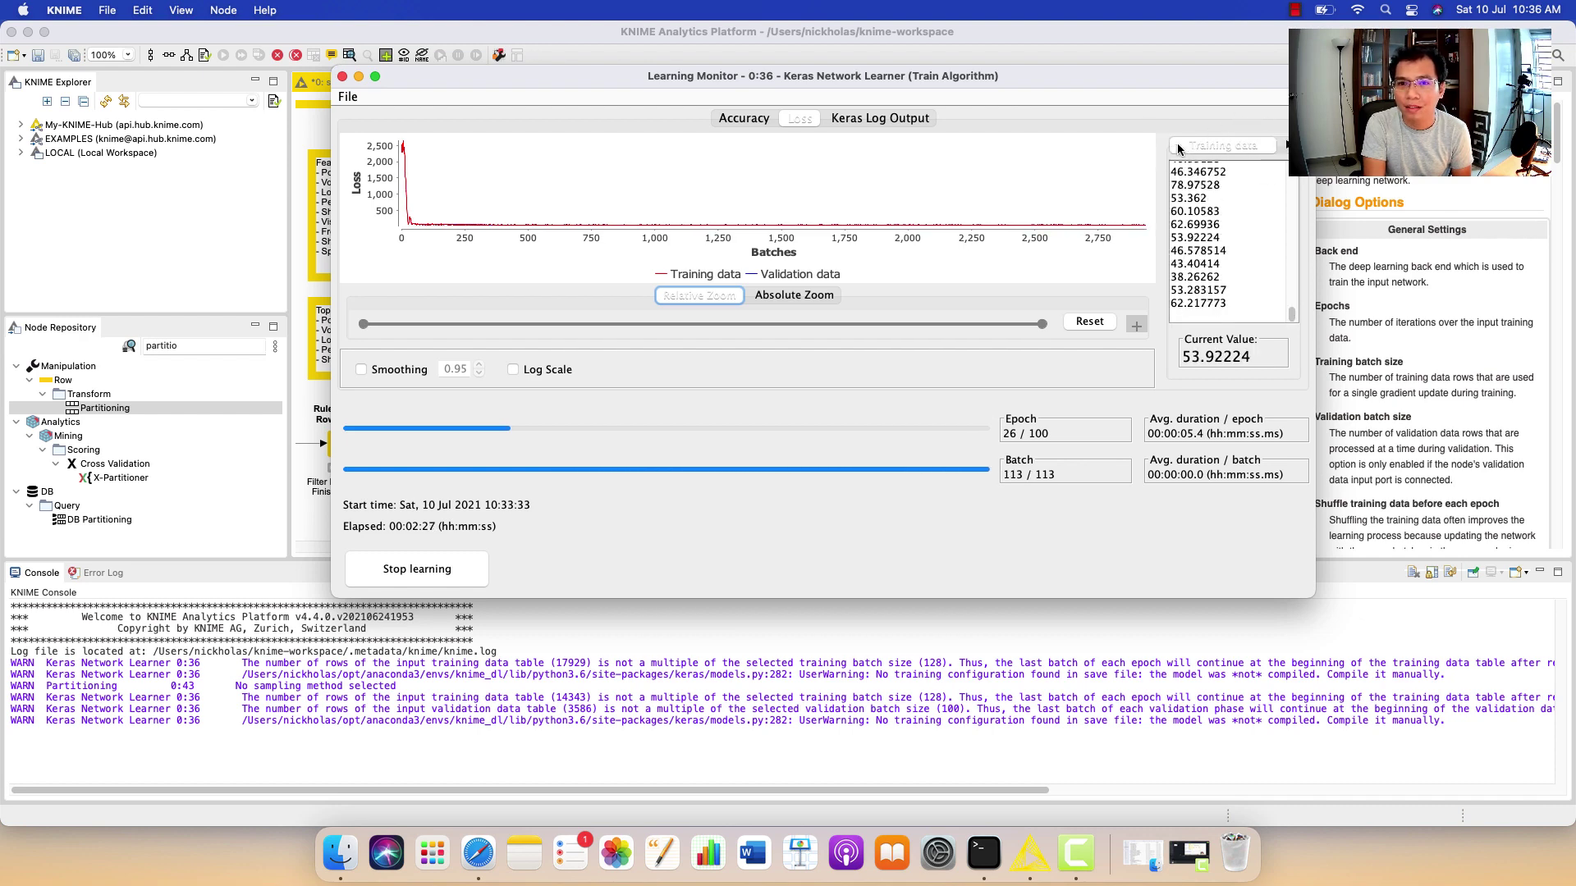
Recheck the accuracy chart's most recent batches and return to the loss chart.
click(746, 120)
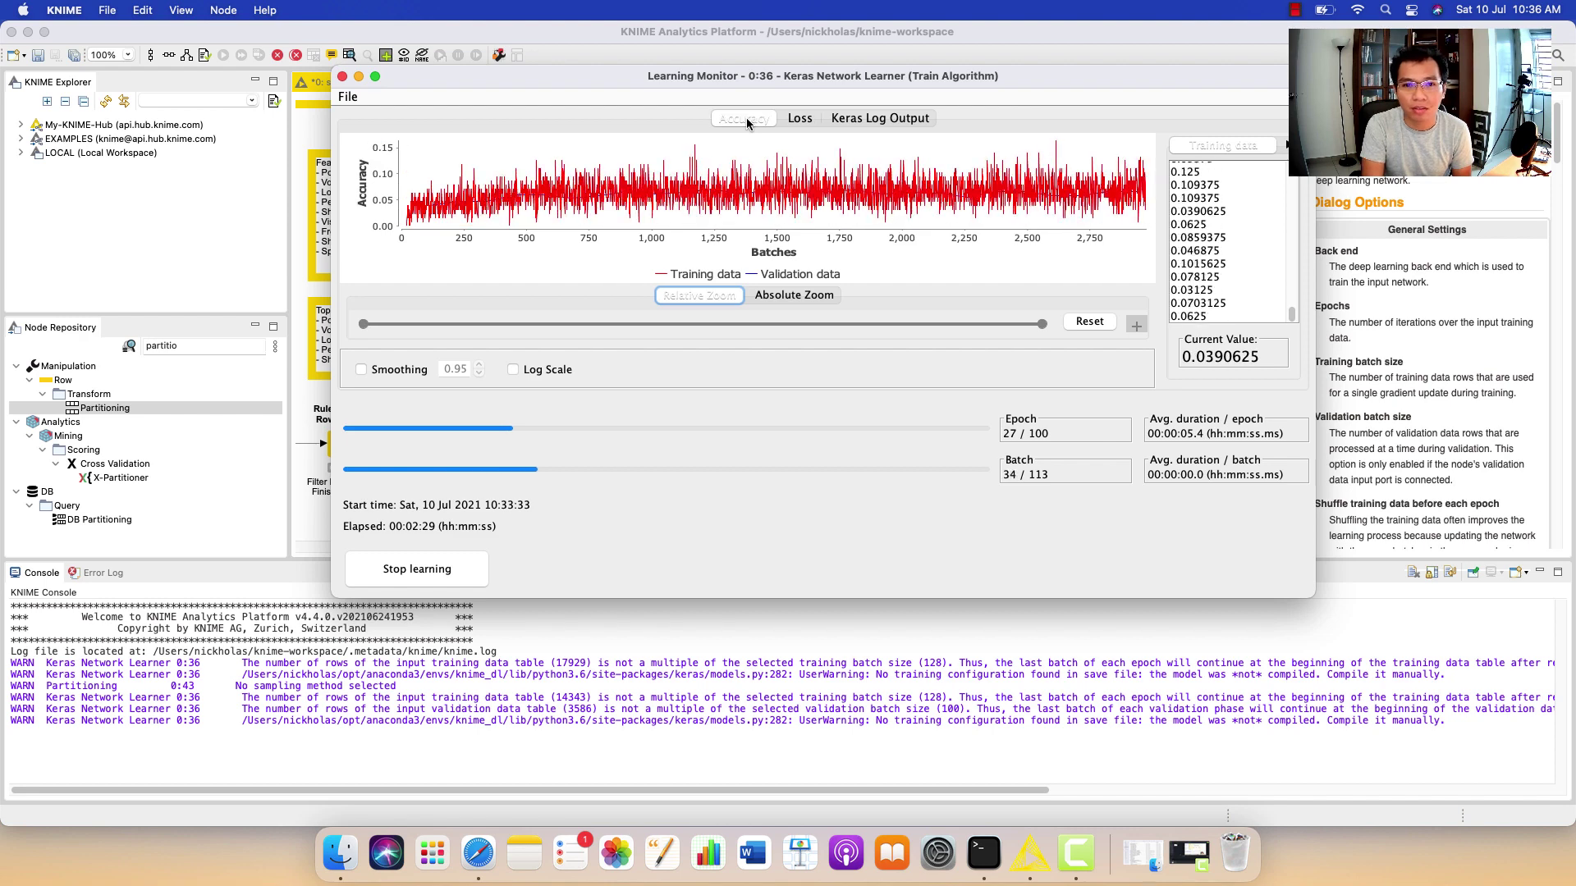
mouse_move(1071, 200)
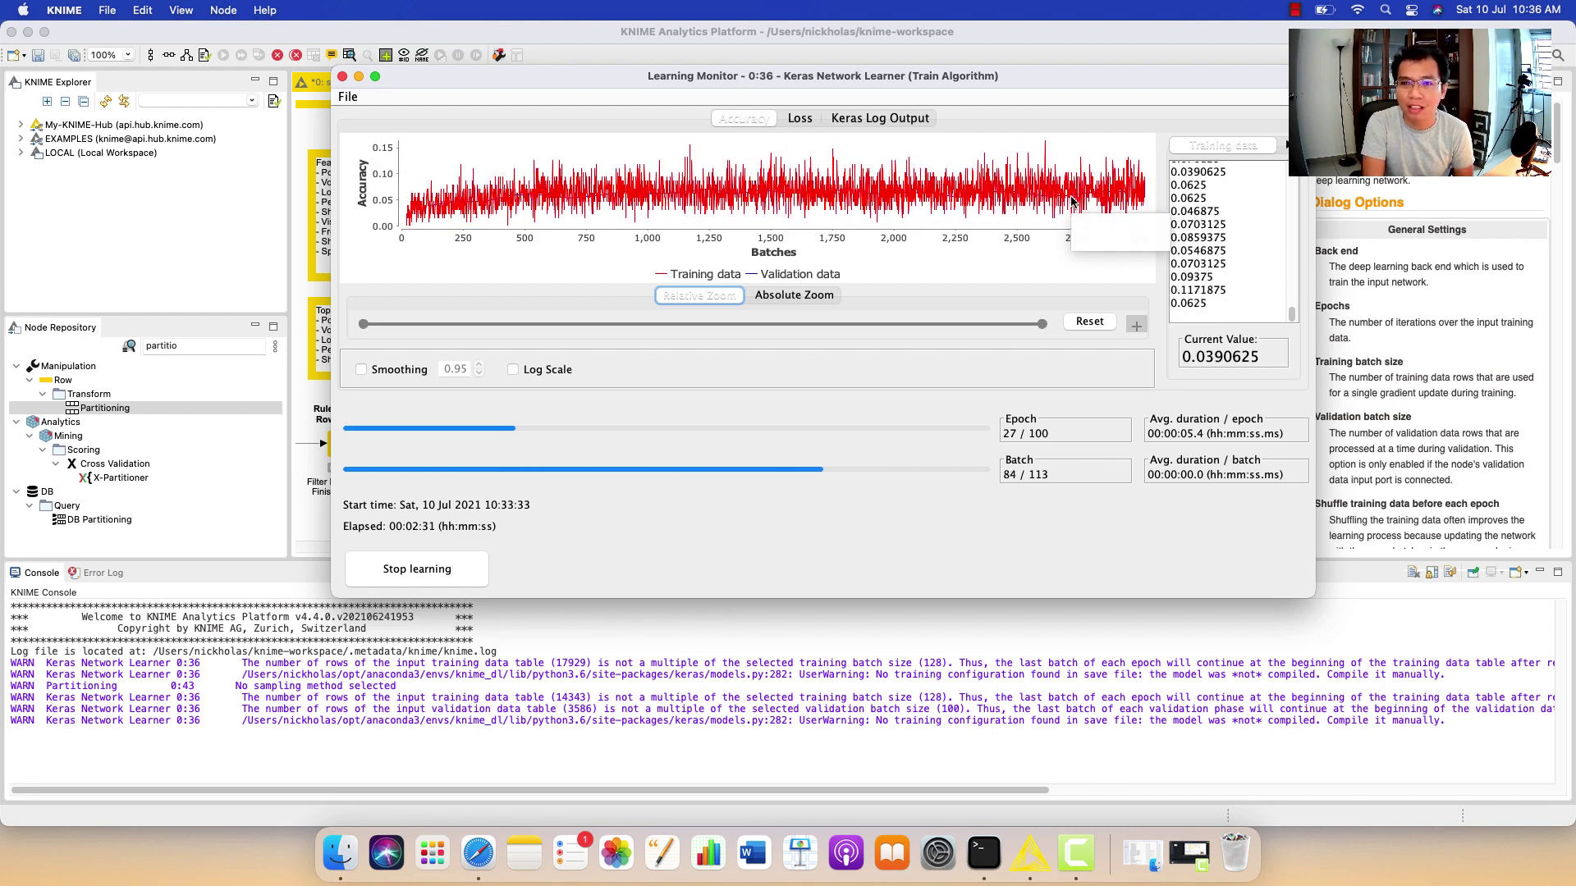
click(801, 121)
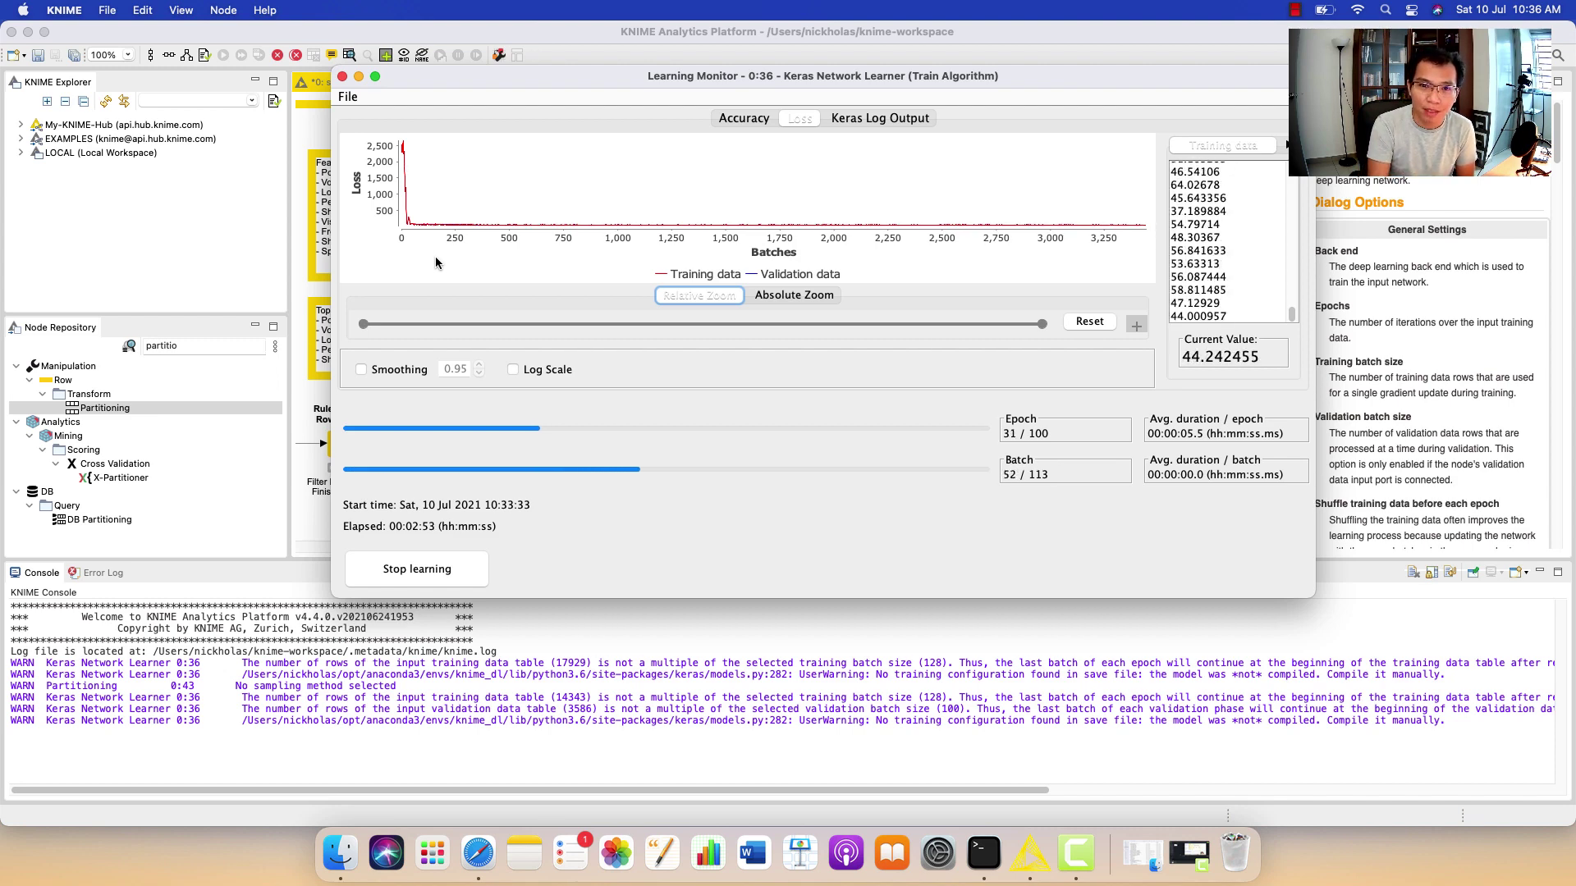
Stop the Keras Network Learner's training early and close both Learning Monitor windows to return to the workflow.
click(443, 569)
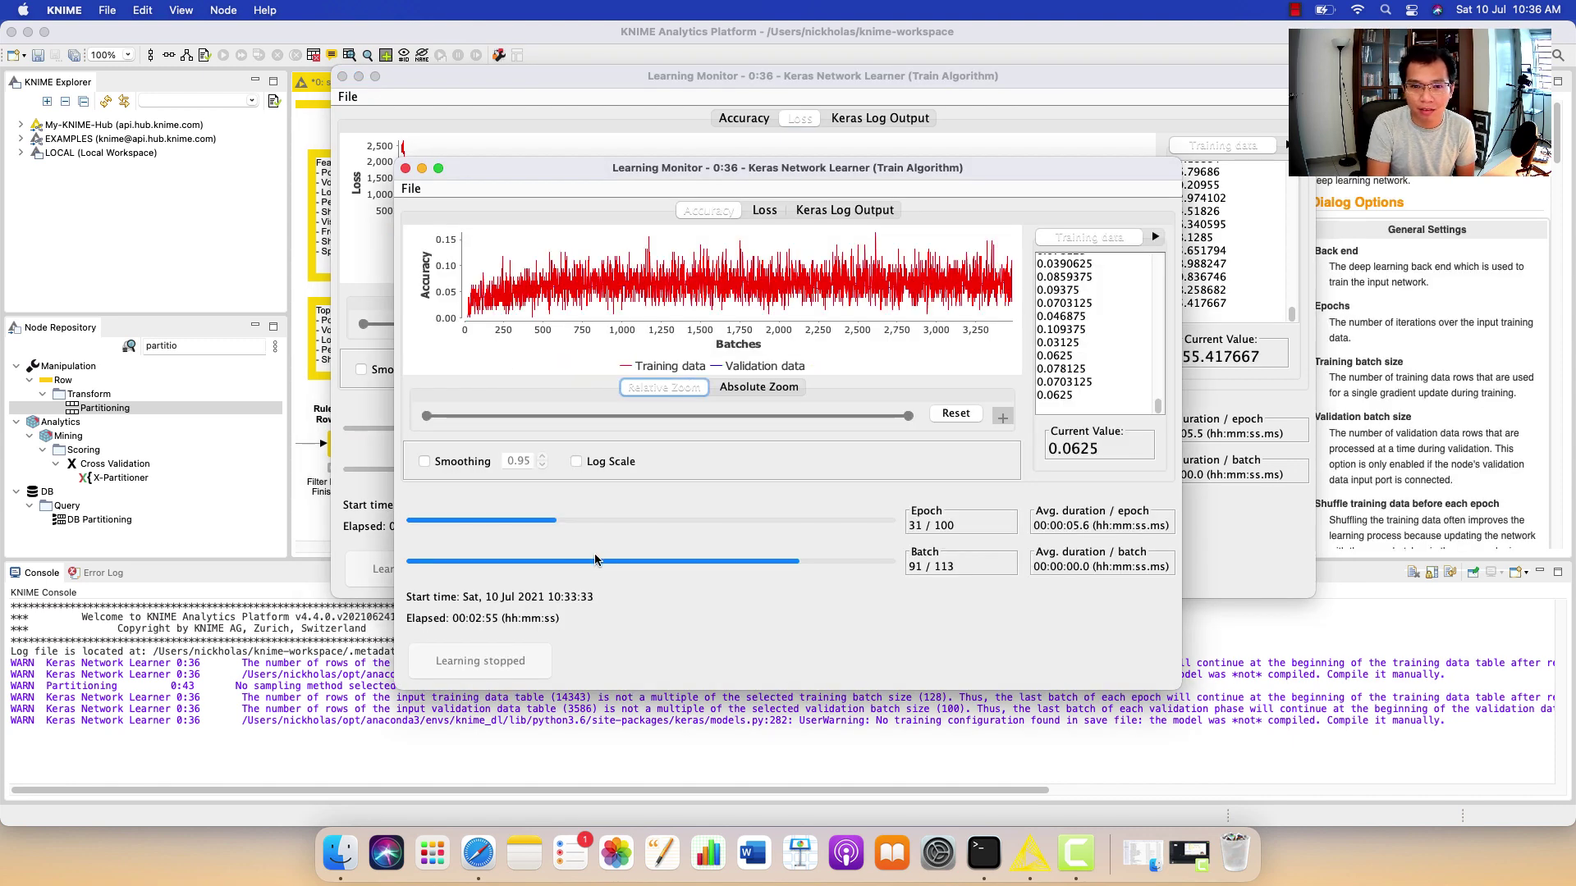
click(406, 169)
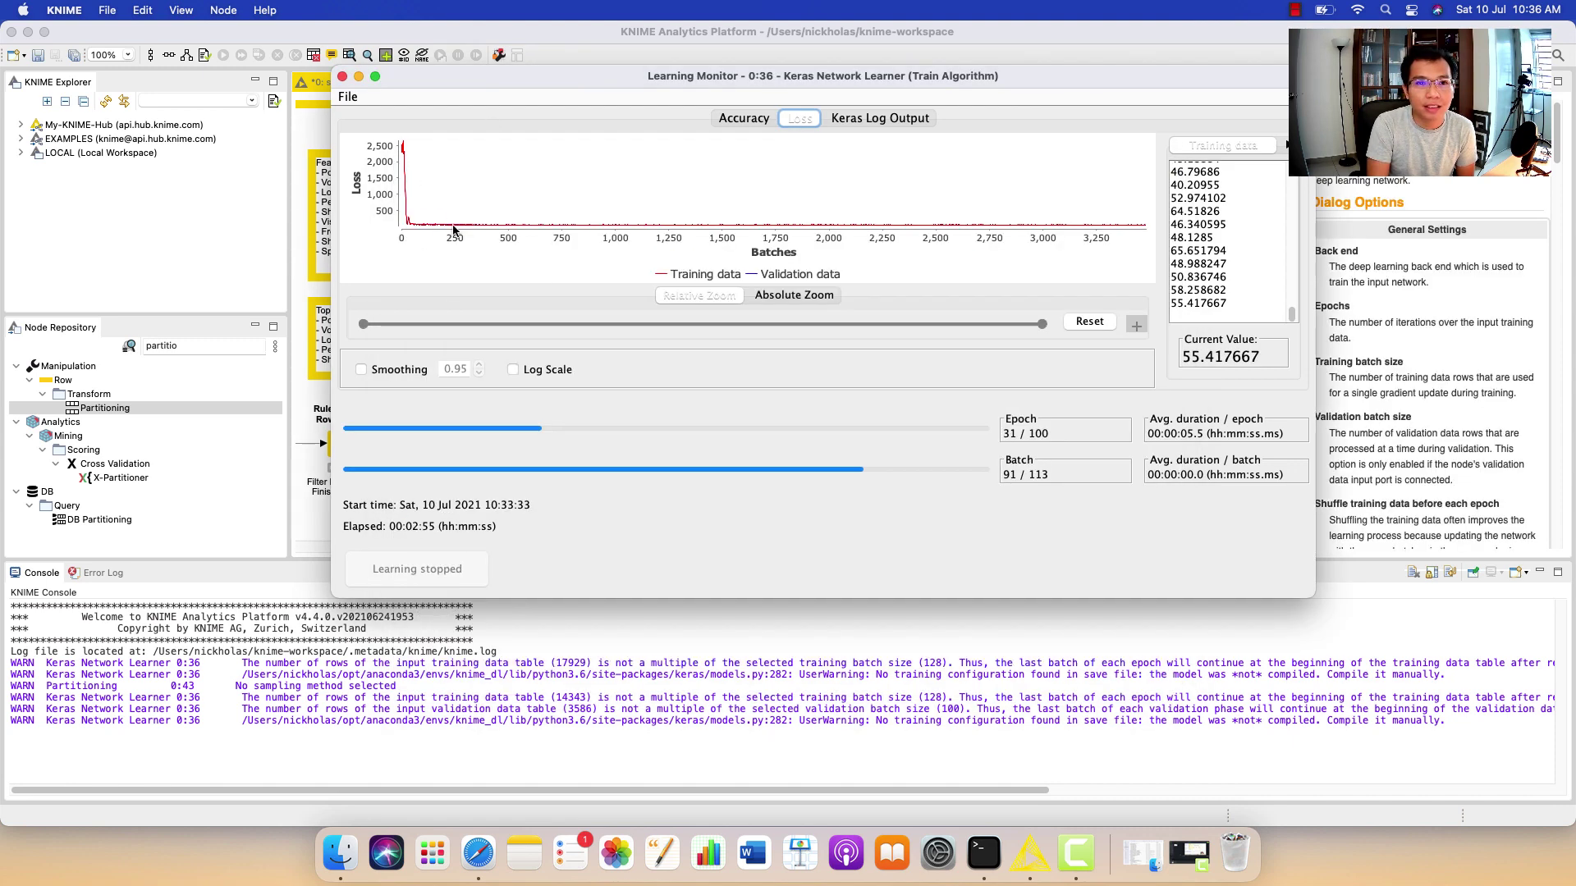
click(343, 77)
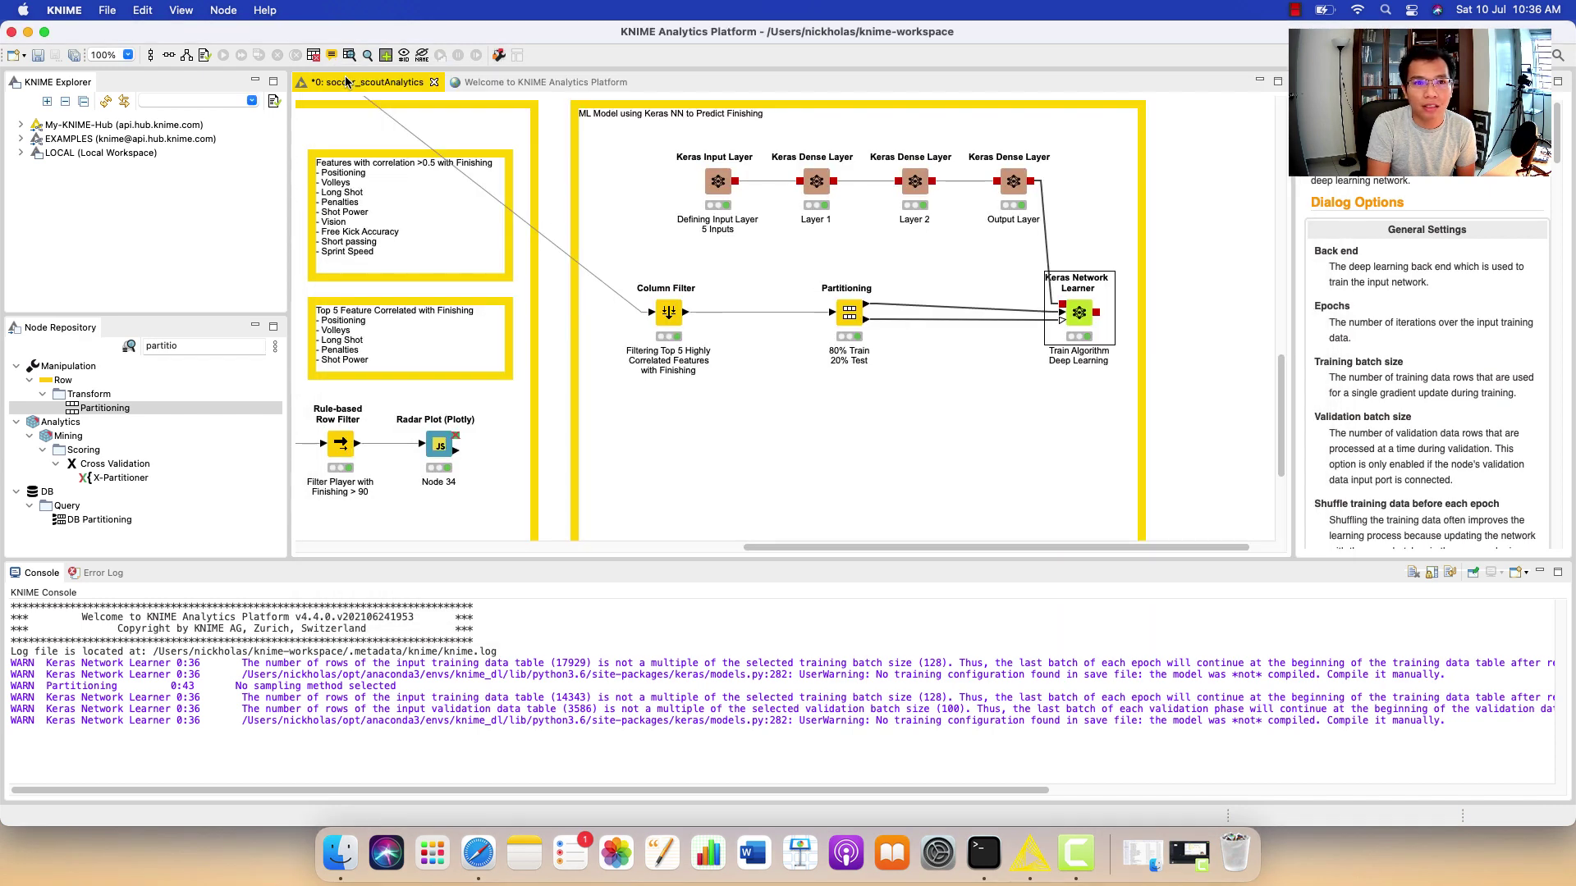